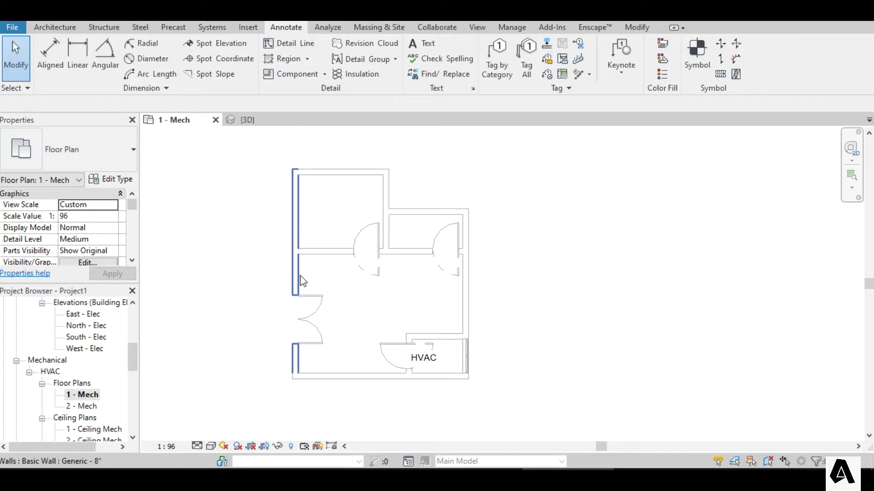
# Place mechanical equipment of type Air Handling Unit - Split System - Vertical 03 in the HVAC room, about 760 mm from its upper wall
pyautogui.click(214, 28)
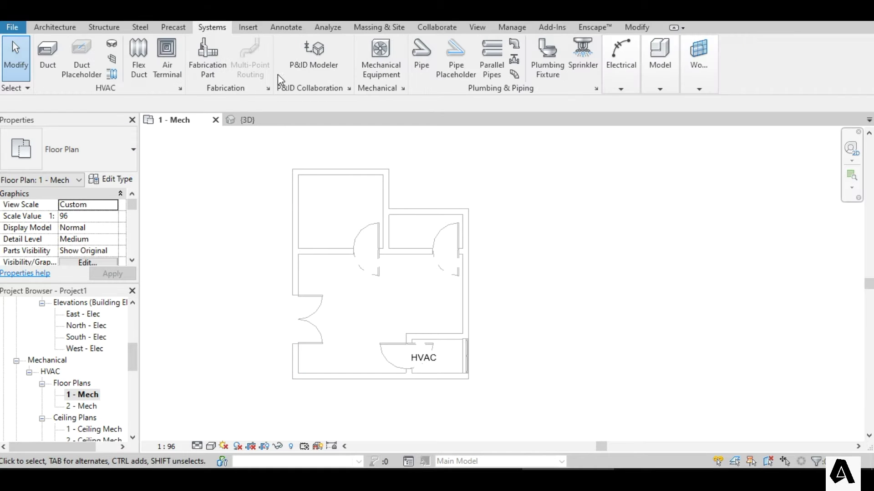
pyautogui.click(382, 66)
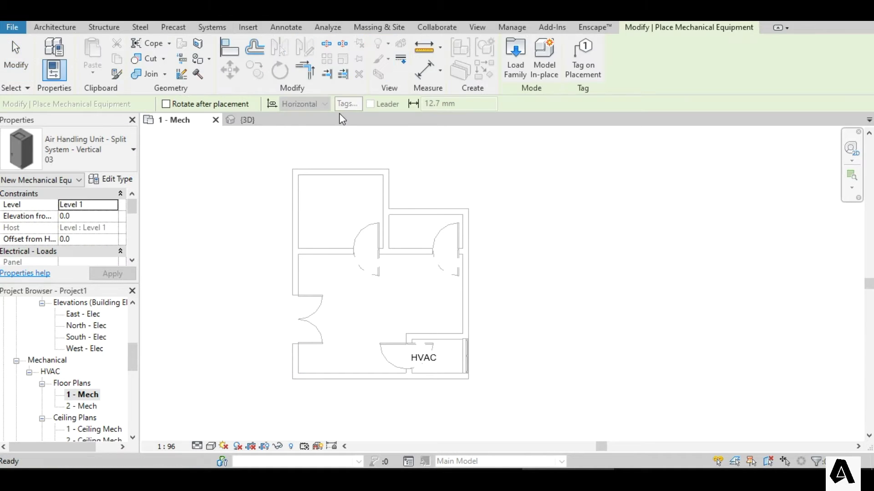
pyautogui.click(93, 159)
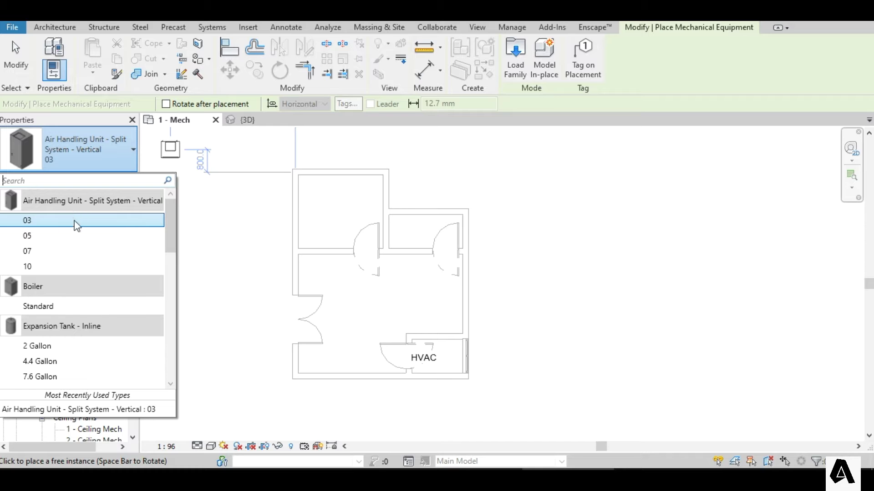
pyautogui.scroll(-3, 69, 257)
pyautogui.scroll(-10, 70, 256)
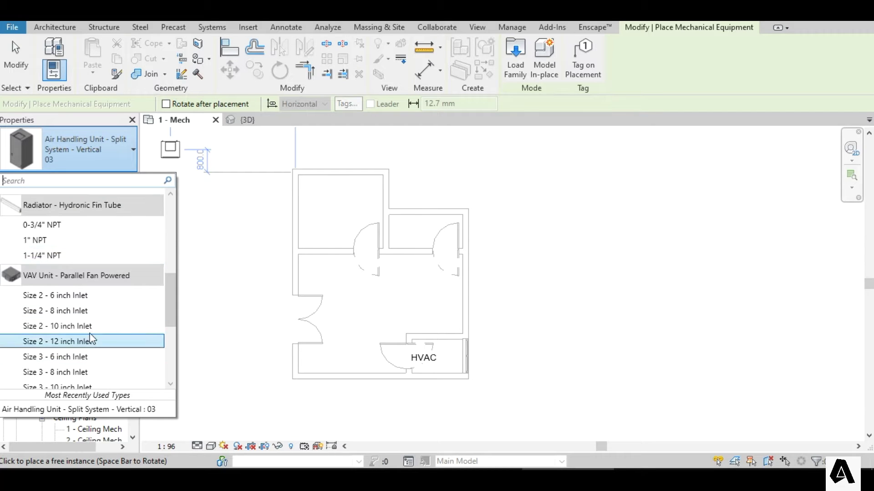
pyautogui.scroll(-5, 88, 337)
pyautogui.scroll(3, 90, 338)
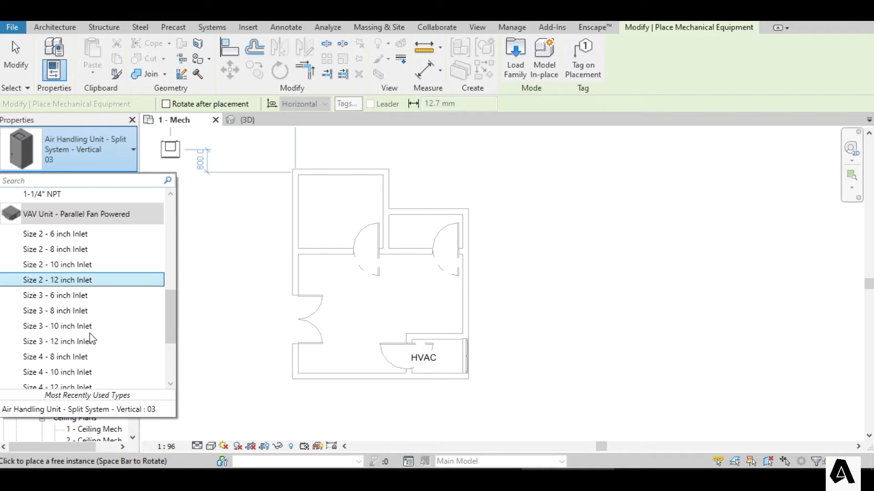
pyautogui.scroll(10, 91, 337)
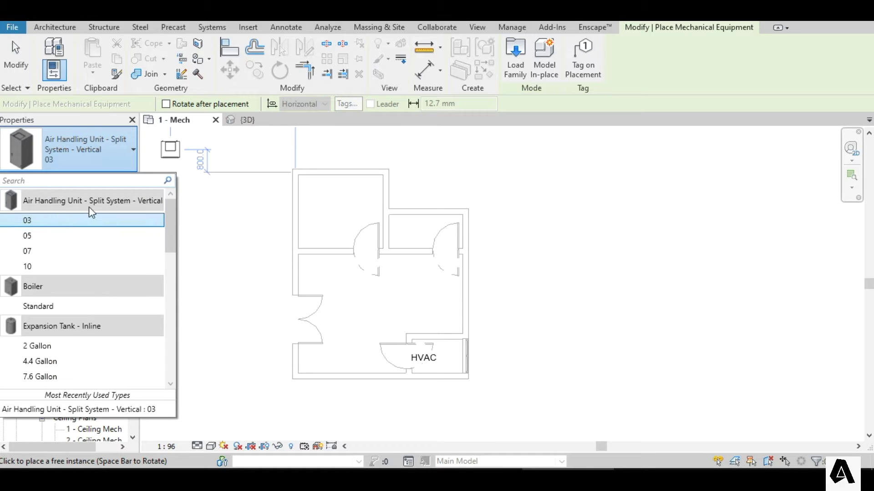
pyautogui.scroll(-12, 48, 272)
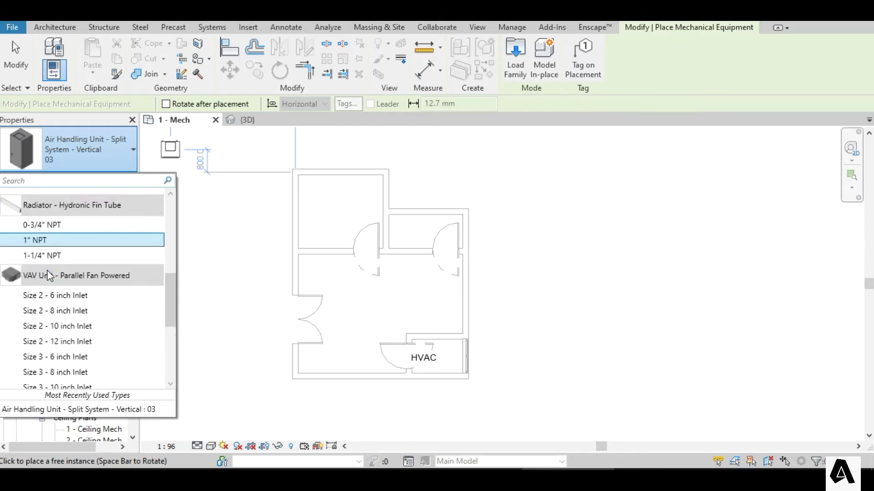
pyautogui.scroll(5, 48, 272)
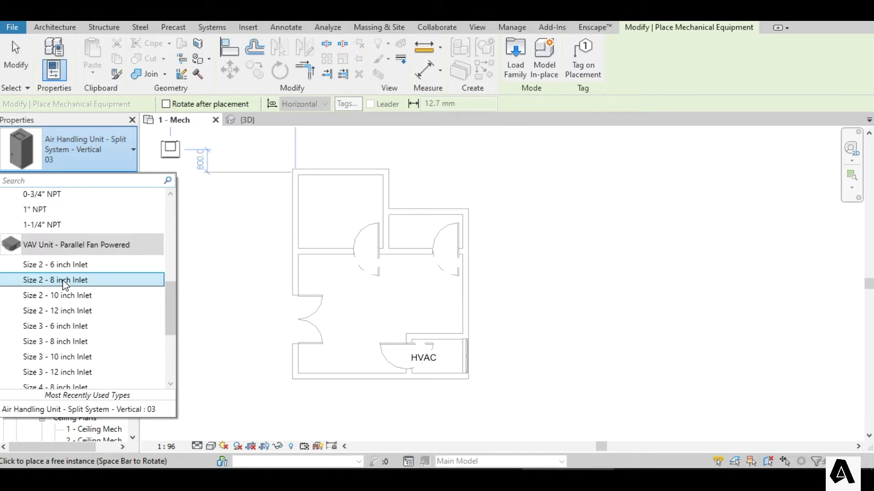
pyautogui.scroll(5, 68, 277)
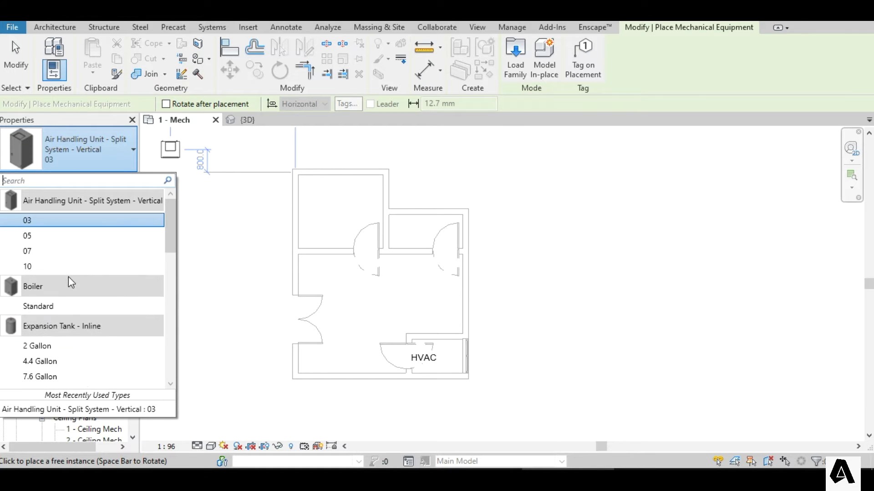
pyautogui.click(54, 223)
pyautogui.scroll(6, 450, 360)
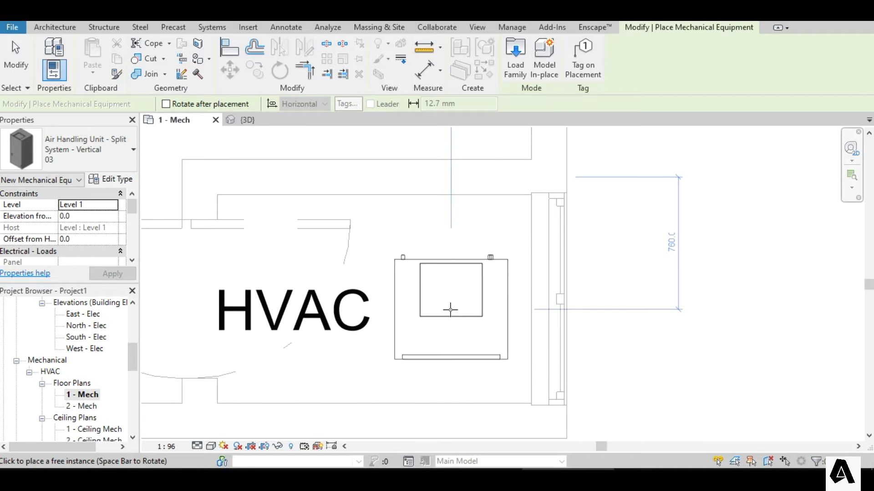
pyautogui.click(451, 310)
pyautogui.press('Escape')
pyautogui.press('Escape')
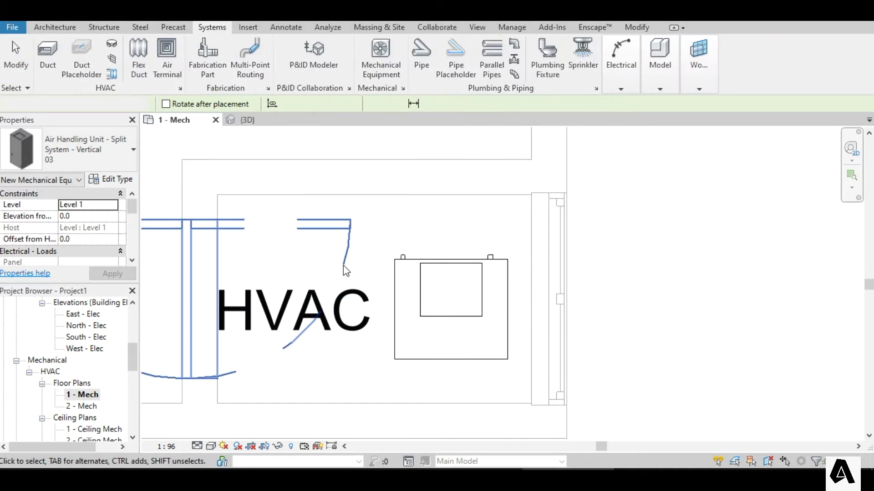
# Rotate the placed air handling unit 90 degrees counterclockwise so its pipe connections face the HVAC room door
pyautogui.click(444, 355)
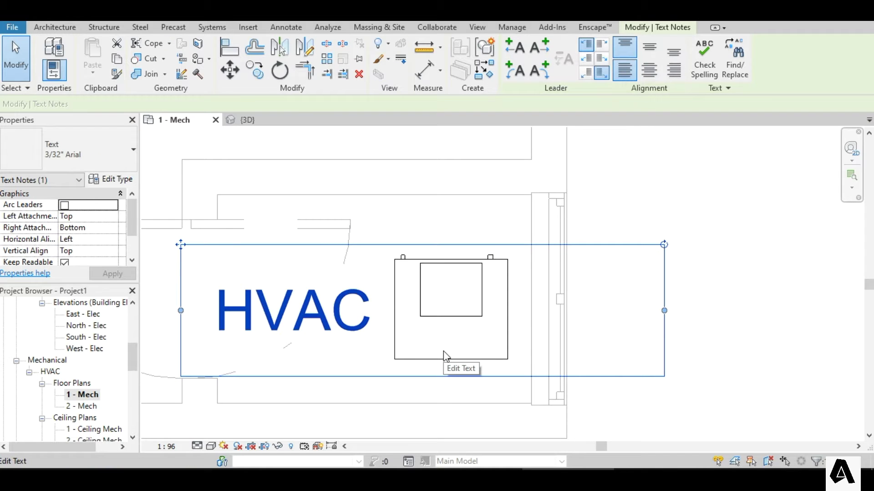
pyautogui.click(473, 368)
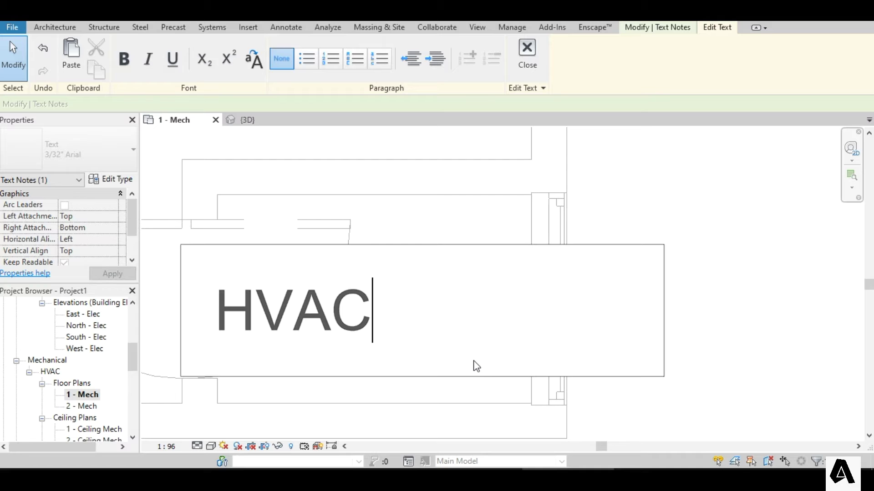
pyautogui.press('Escape')
pyautogui.click(508, 281)
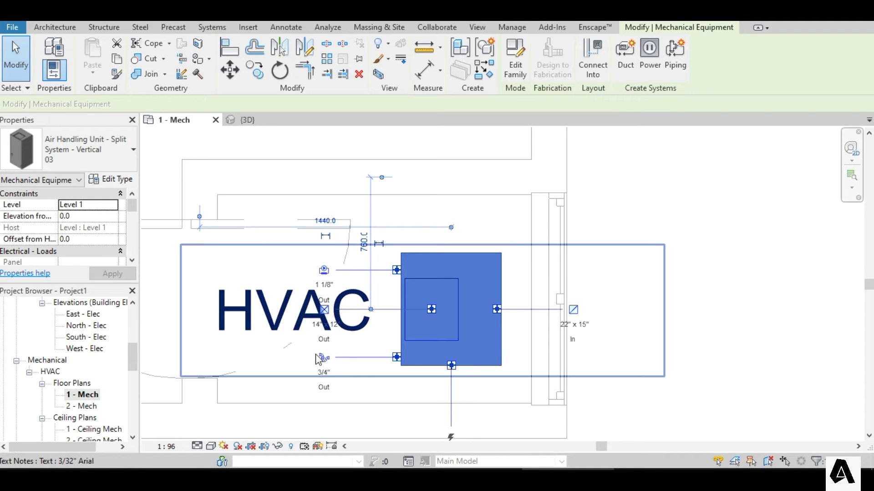
pyautogui.moveTo(319, 359); pyautogui.dragTo(344, 362, button='middle')
pyautogui.scroll(-2, 493, 364)
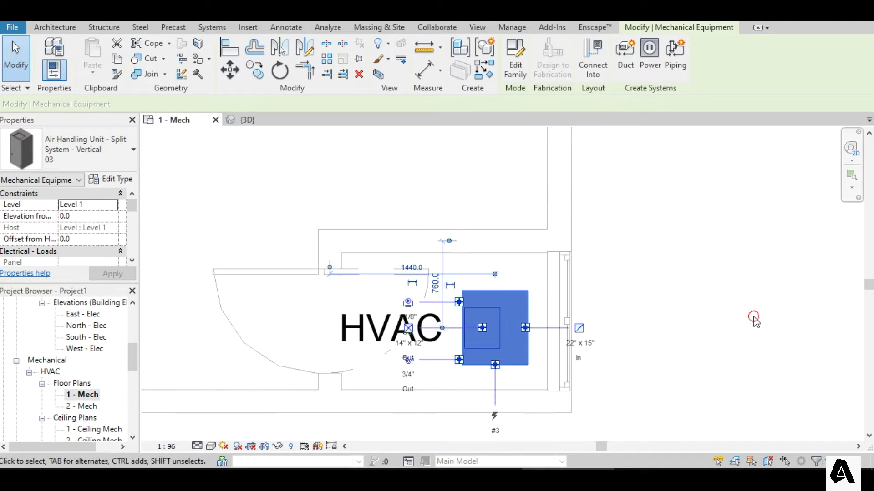
pyautogui.click(600, 350)
# Move the HVAC text note away from the air handling unit, over the room's door opening
pyautogui.click(526, 329)
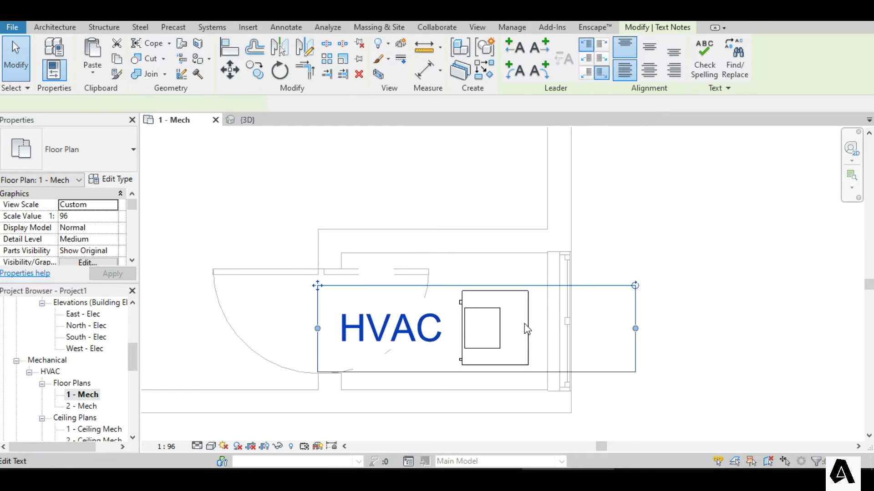
pyautogui.click(377, 337)
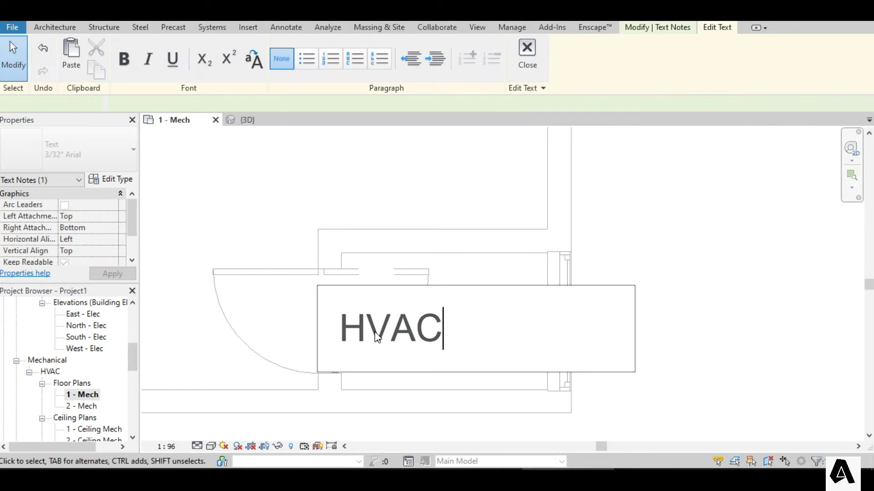
pyautogui.click(626, 250)
pyautogui.click(627, 248)
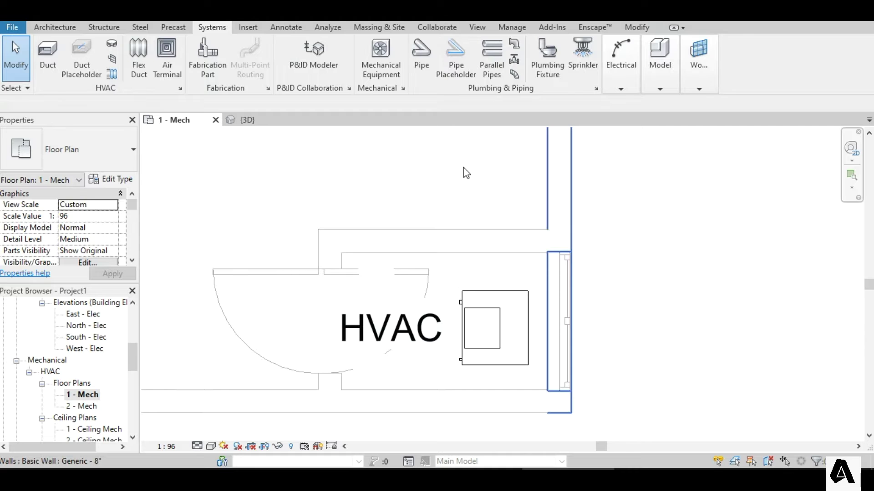
pyautogui.moveTo(463, 169); pyautogui.dragTo(726, 169, button='middle')
pyautogui.moveTo(693, 322); pyautogui.dragTo(609, 326)
pyautogui.press('Escape')
# Place a Supply Diffuser, 24 x 24 Face 12 x 12 Connection, near the main room's double doors, about 2200 mm below the upper partition
pyautogui.scroll(-2, 424, 336)
pyautogui.moveTo(425, 336); pyautogui.dragTo(497, 375, button='middle')
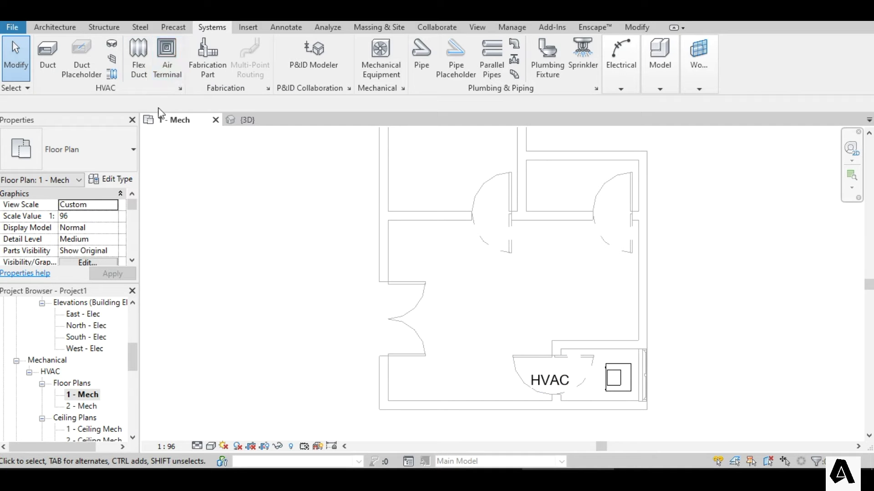
pyautogui.click(167, 64)
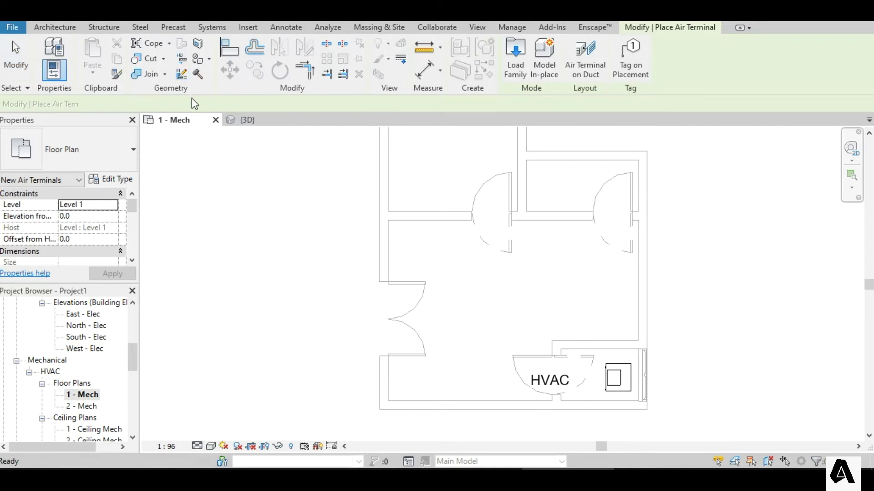
pyautogui.click(91, 149)
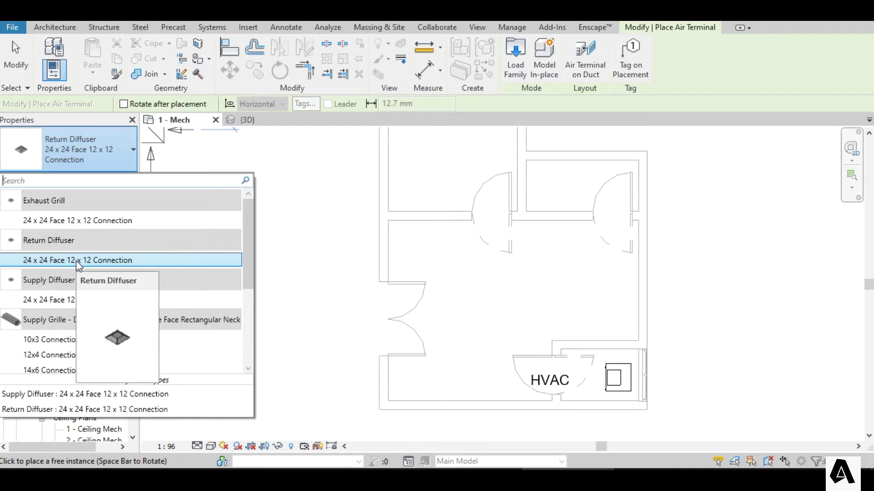
pyautogui.click(72, 301)
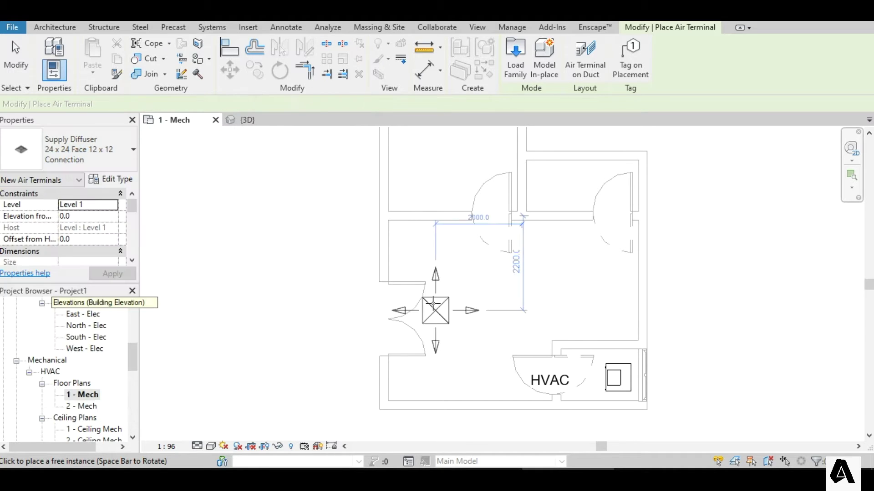
pyautogui.scroll(2, 439, 300)
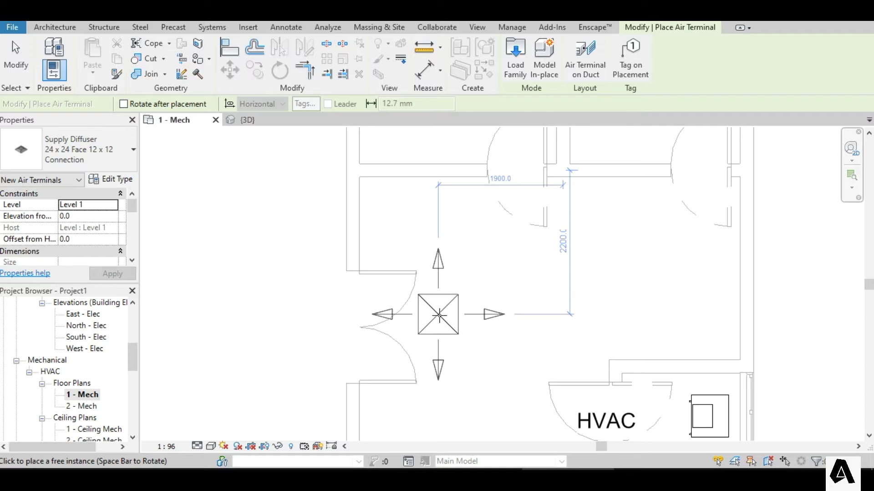
# Place supply diffusers in the two upper rooms, about 700 mm and 680 mm below their top walls
pyautogui.scroll(2, 433, 255)
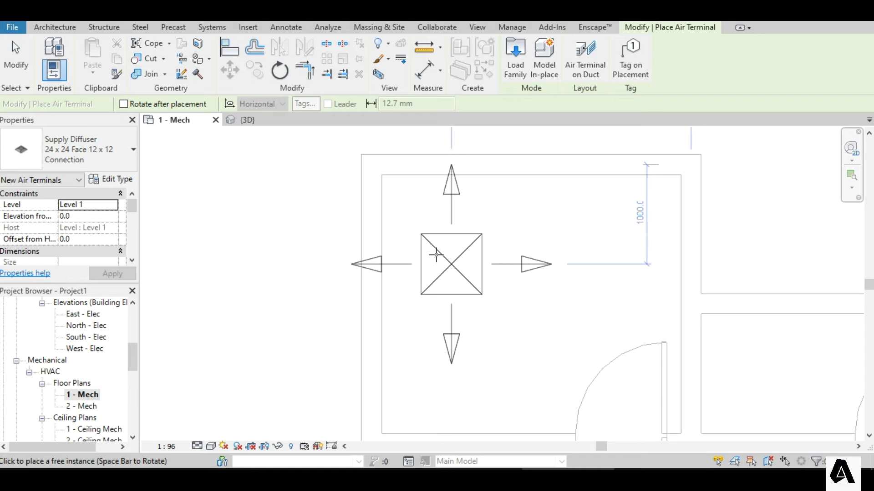
pyautogui.click(442, 237)
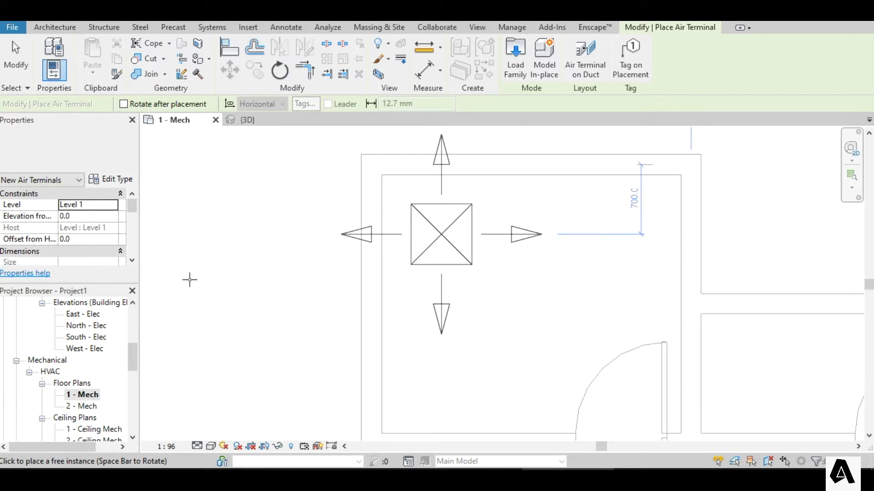
pyautogui.scroll(-3, 189, 279)
pyautogui.scroll(3, 426, 367)
pyautogui.scroll(2, 432, 269)
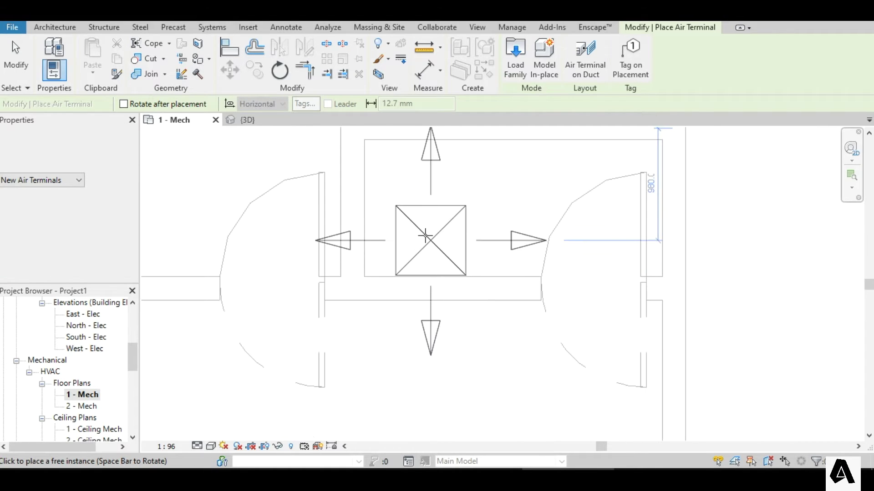
pyautogui.click(426, 206)
pyautogui.scroll(-4, 454, 226)
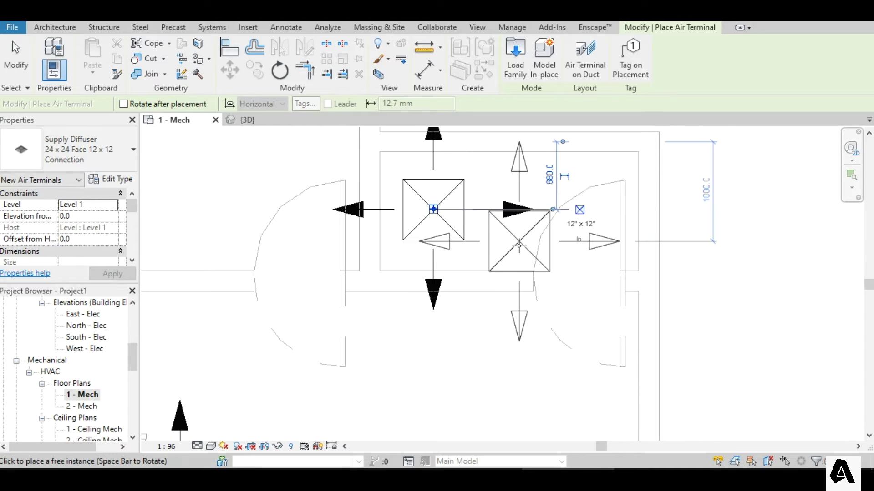
# Place a Return Diffuser, 24 x 24 Face 12 x 12 Connection, in the main room, about 1500 mm from the right wall and 1900 mm below the partition
pyautogui.click(96, 142)
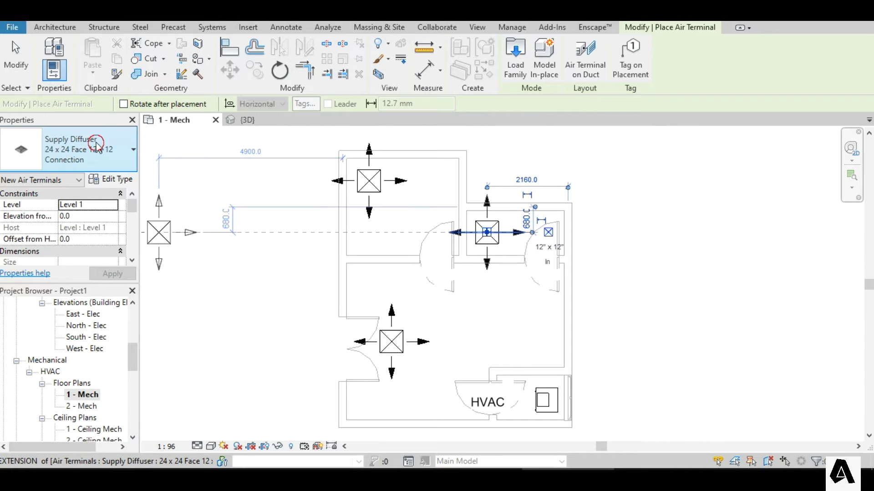
pyautogui.click(54, 256)
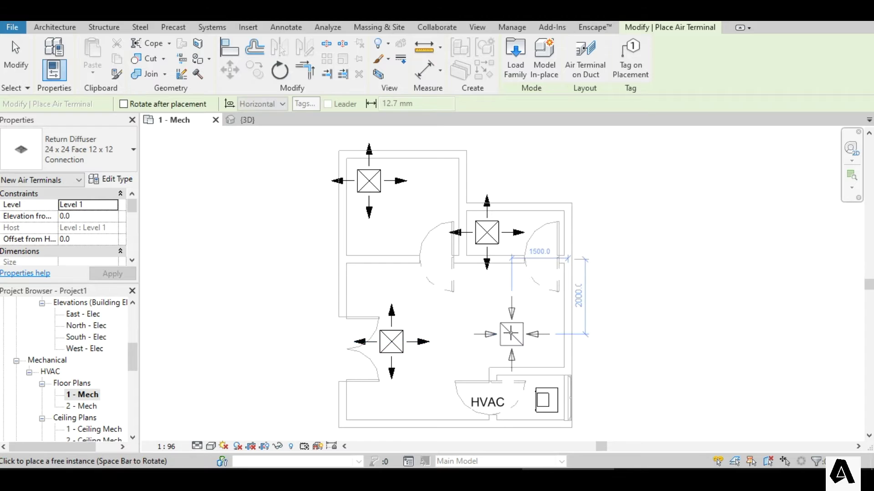
pyautogui.scroll(2, 511, 334)
pyautogui.click(511, 334)
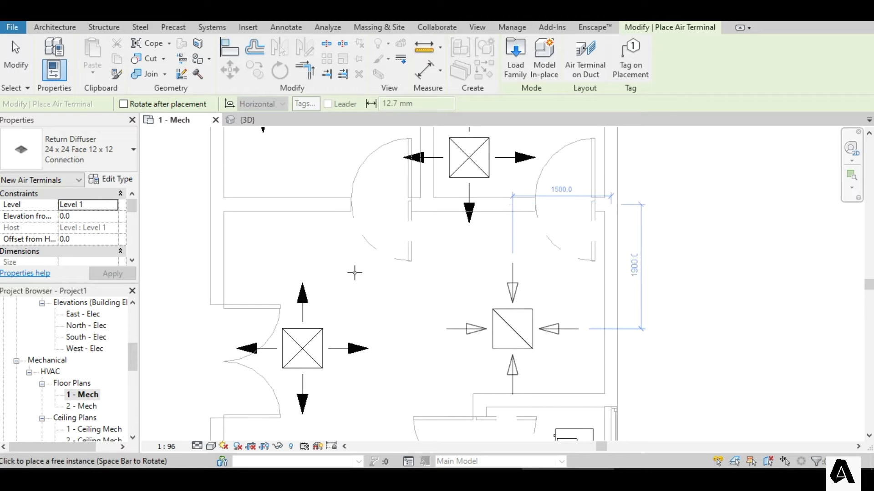
# Place return diffusers near the doors of the two upper rooms, about 1000 mm and 600 mm from their right walls
pyautogui.moveTo(335, 230); pyautogui.dragTo(386, 346, button='middle')
pyautogui.scroll(1, 385, 262)
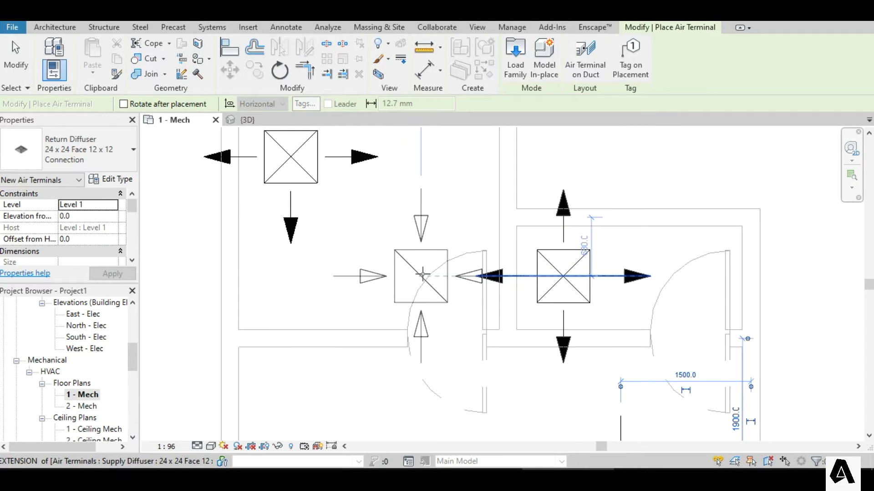
pyautogui.click(421, 269)
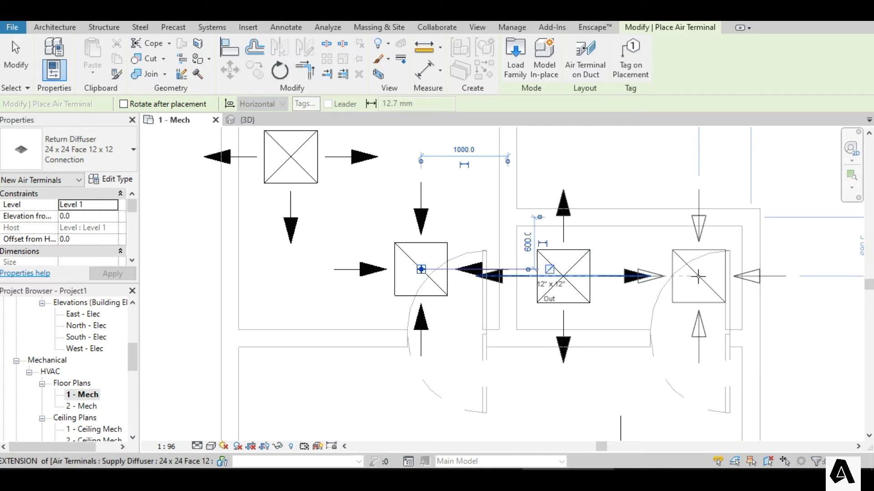
pyautogui.click(699, 276)
pyautogui.scroll(-5, 600, 278)
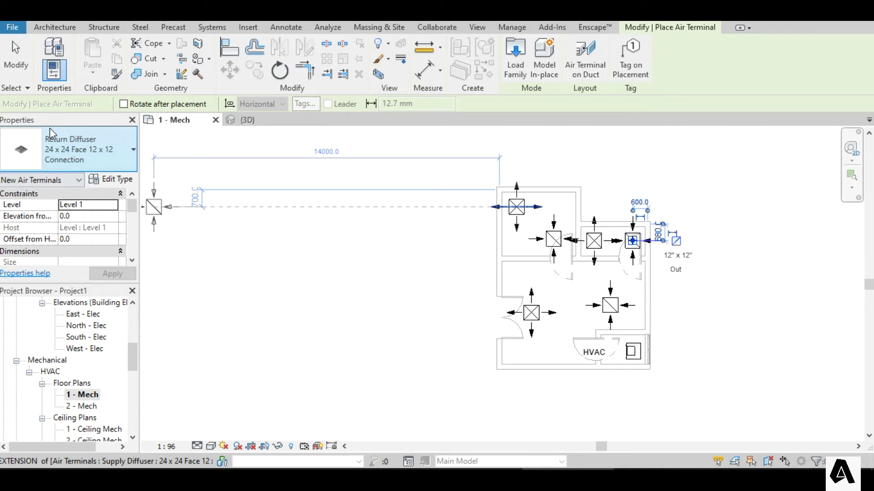
pyautogui.press('Escape')
pyautogui.press('Escape')
pyautogui.scroll(4, 637, 309)
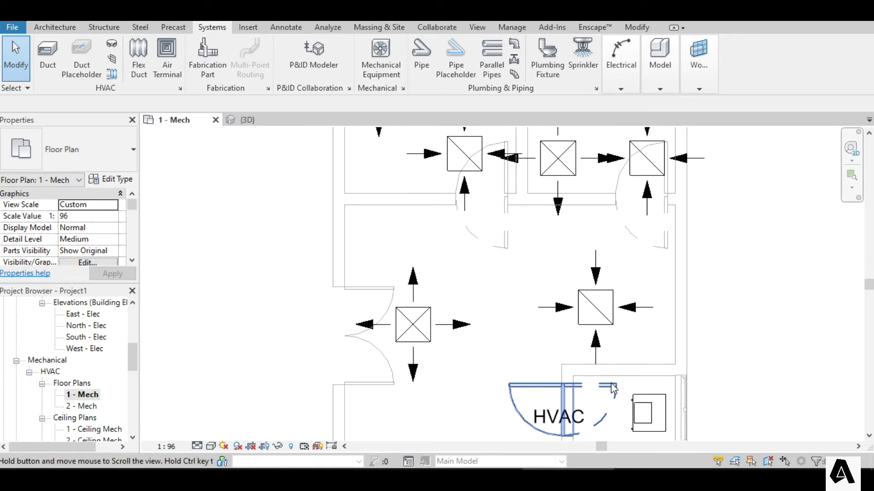
pyautogui.click(644, 418)
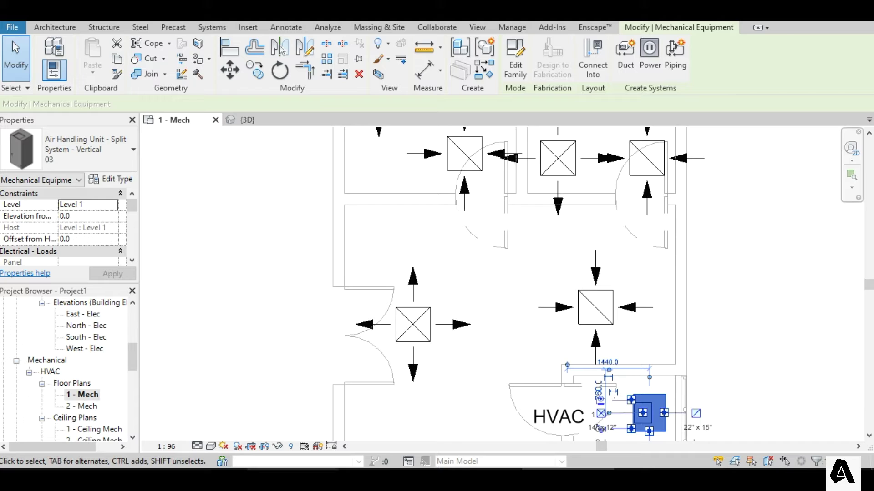
pyautogui.click(430, 322)
pyautogui.moveTo(430, 314); pyautogui.dragTo(457, 383, button='middle')
pyautogui.click(423, 170)
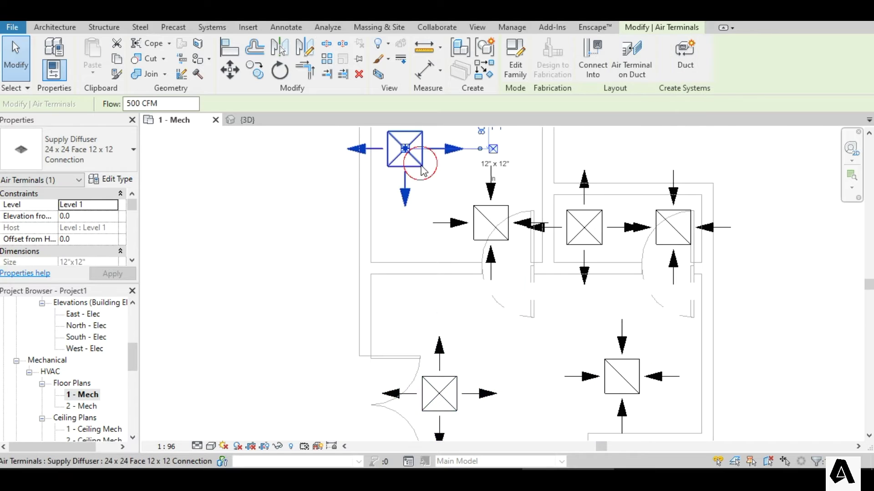
# Create a Supply Air duct system from the three supply diffusers and the air handling unit, keeping the default system name
pyautogui.click(584, 233)
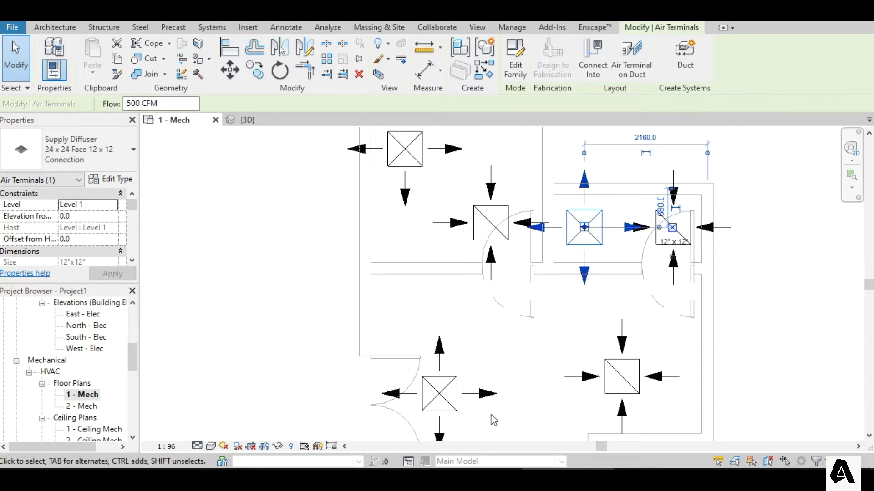
pyautogui.scroll(-3, 489, 407)
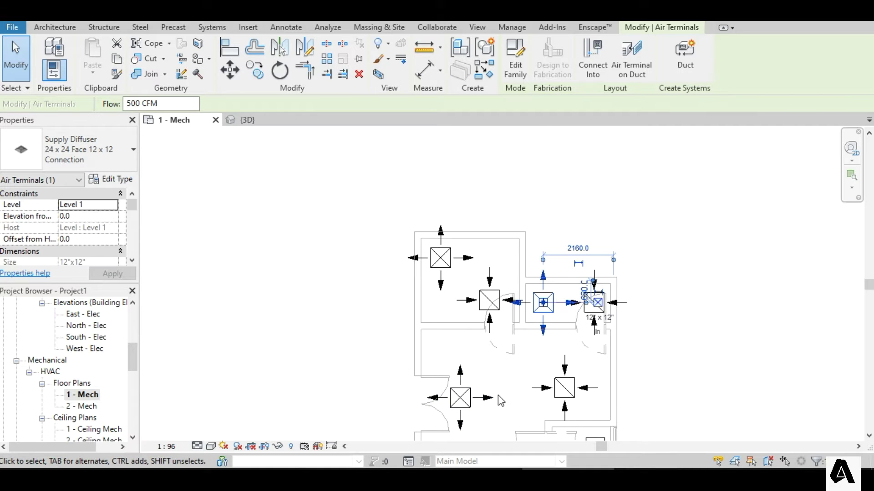
pyautogui.keyDown('ctrl'); pyautogui.click(468, 397); pyautogui.keyUp('ctrl')
pyautogui.keyDown('ctrl'); pyautogui.click(448, 256); pyautogui.keyUp('ctrl')
pyautogui.moveTo(543, 385); pyautogui.dragTo(500, 323, button='middle')
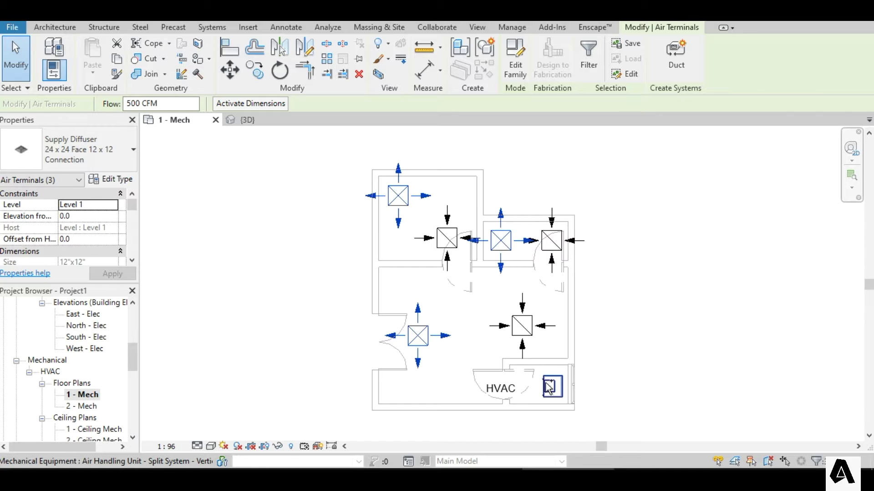
pyautogui.keyDown('ctrl'); pyautogui.click(548, 387); pyautogui.keyUp('ctrl')
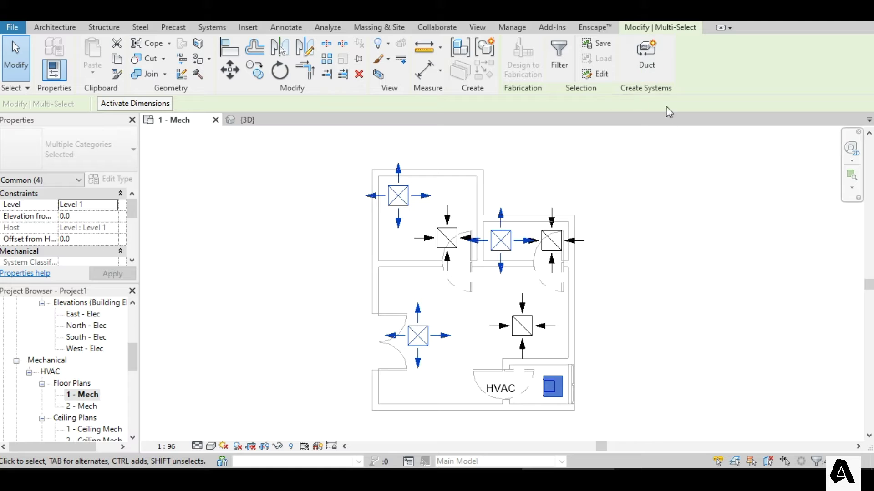
pyautogui.click(645, 56)
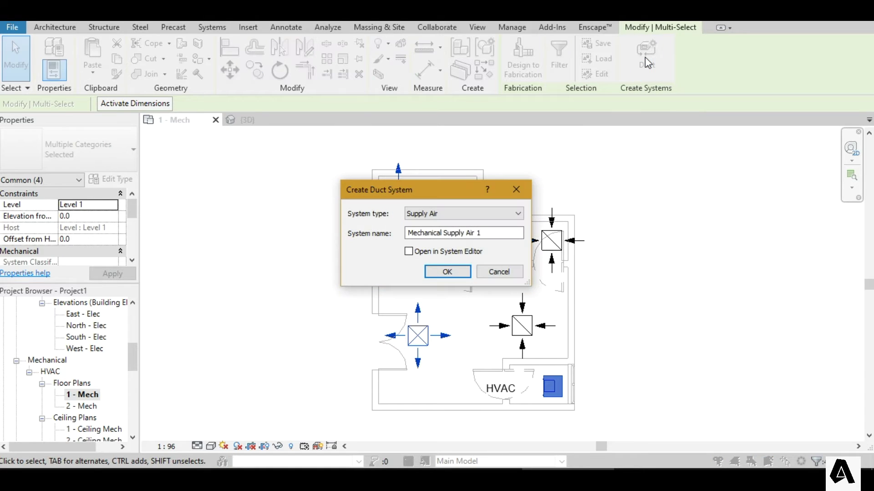
pyautogui.click(447, 271)
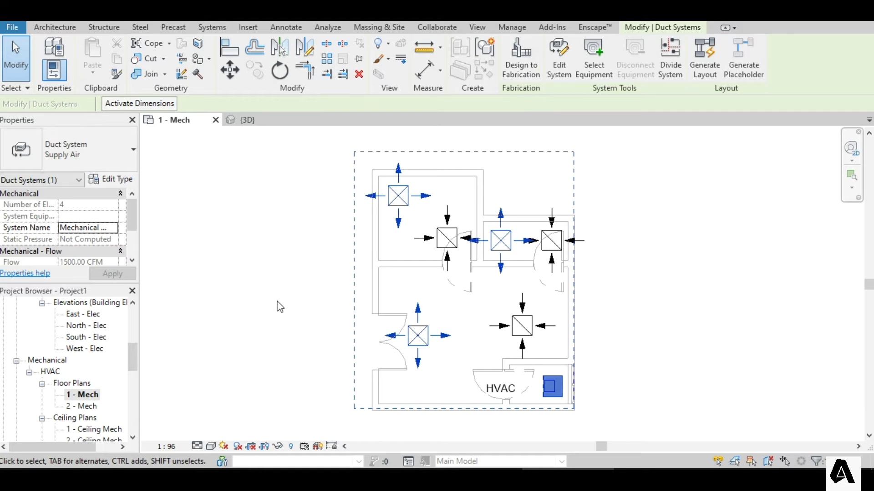
pyautogui.click(707, 60)
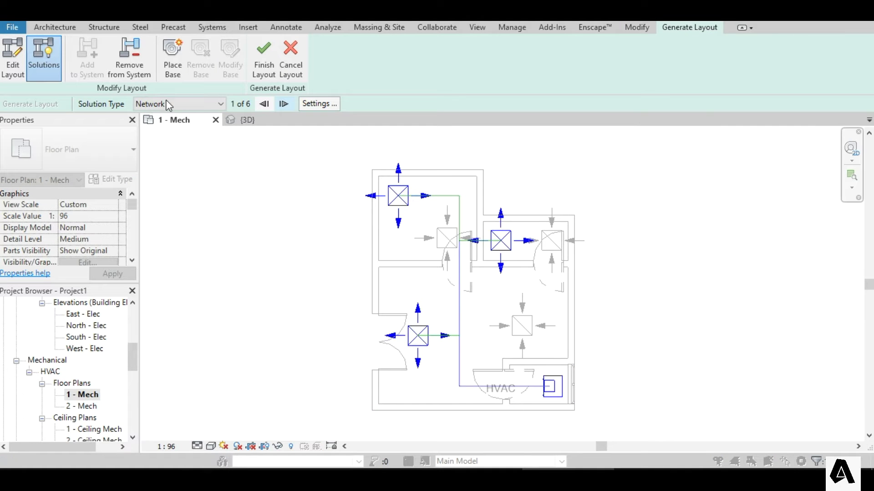
pyautogui.click(166, 104)
pyautogui.click(166, 104)
pyautogui.click(284, 105)
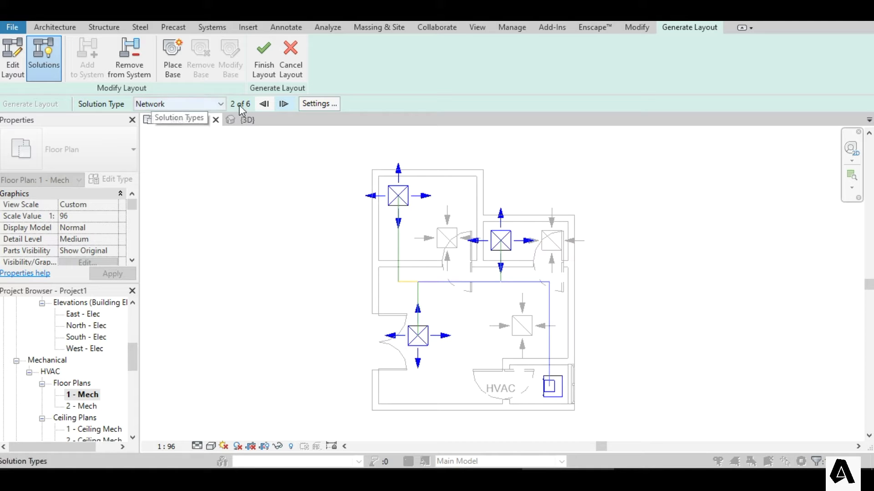
pyautogui.click(309, 102)
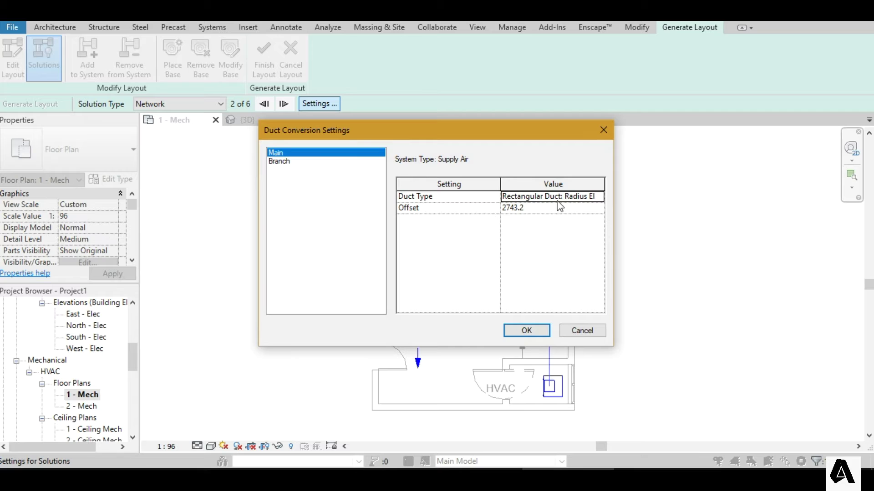
pyautogui.click(598, 198)
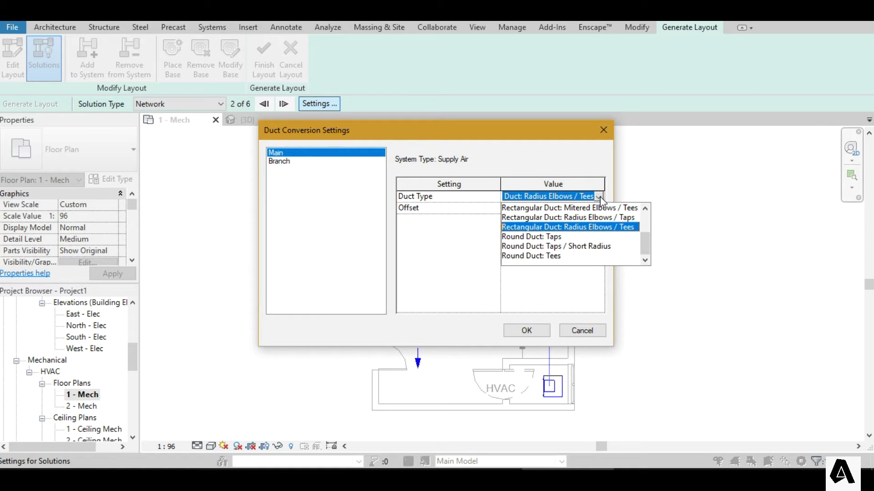
pyautogui.click(599, 198)
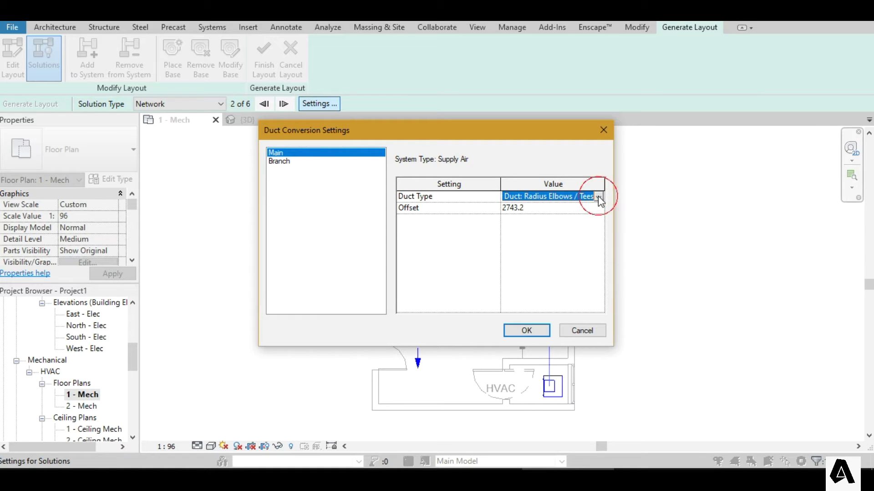
pyautogui.click(528, 209)
pyautogui.doubleClick(516, 207)
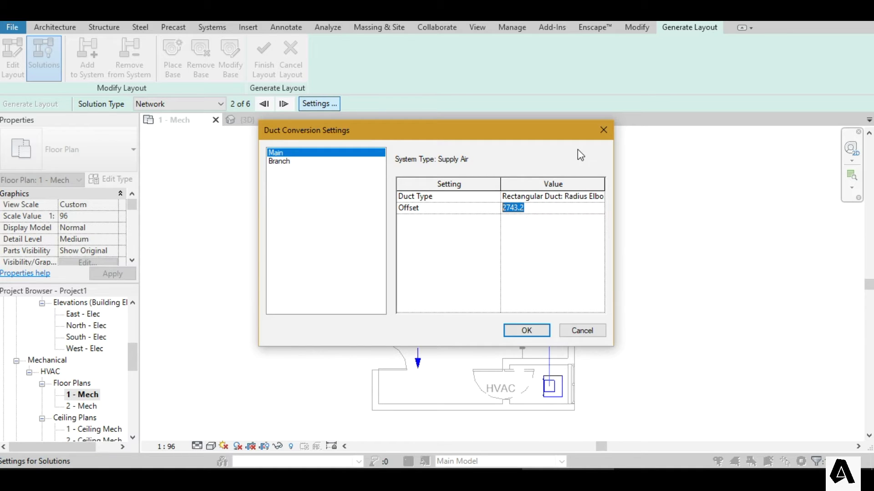
pyautogui.click(597, 136)
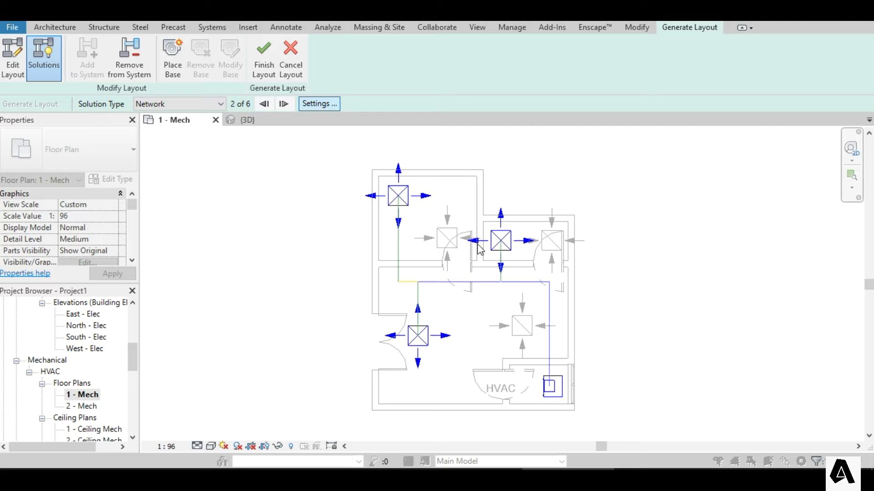
pyautogui.click(401, 192)
# Set the elevation from level of the main room's supply diffuser to 2100
pyautogui.scroll(2, 401, 218)
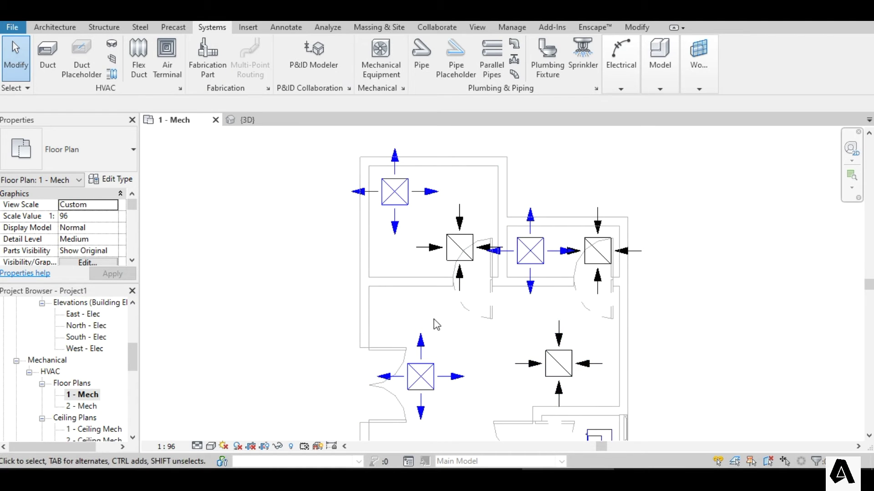
pyautogui.scroll(-2, 505, 323)
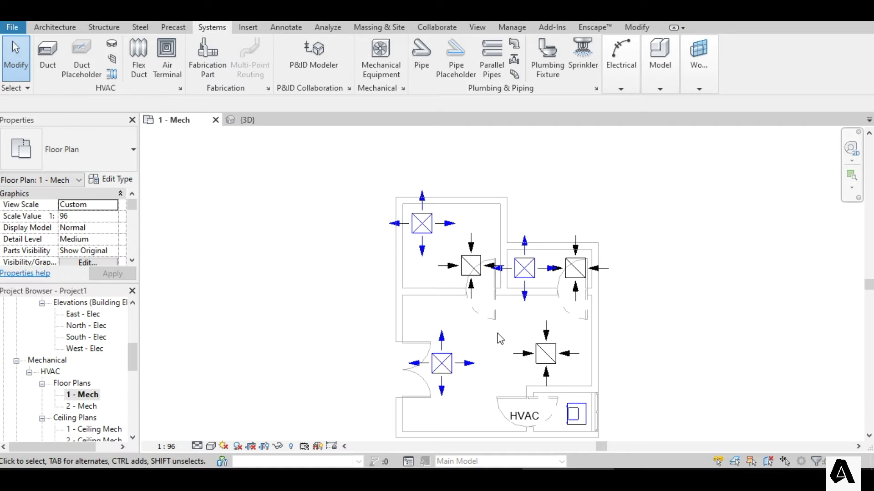
pyautogui.click(447, 367)
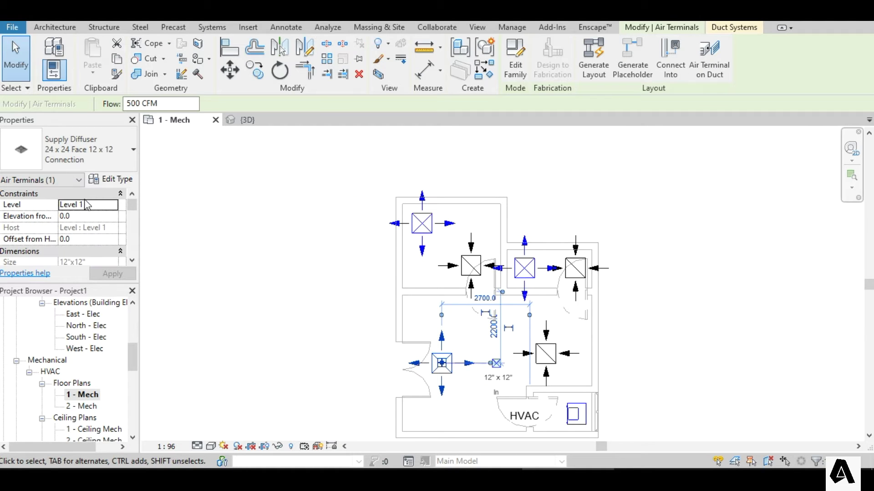
pyautogui.click(106, 216)
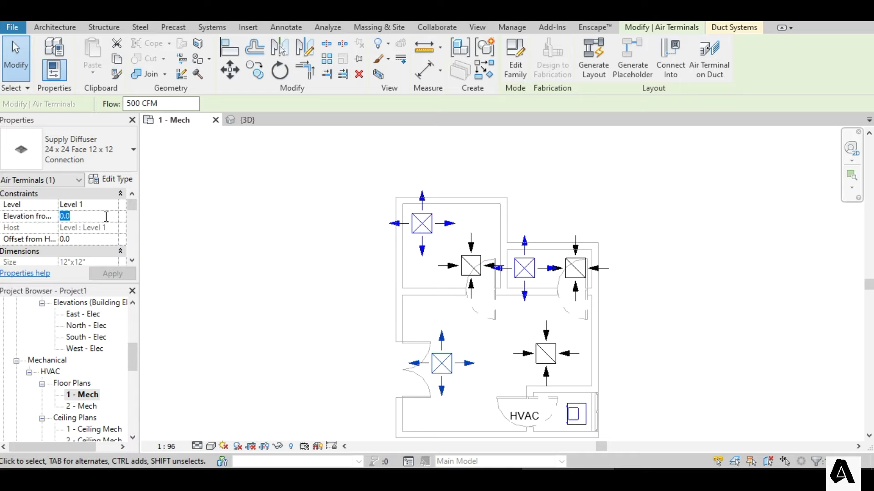
pyautogui.write('210')
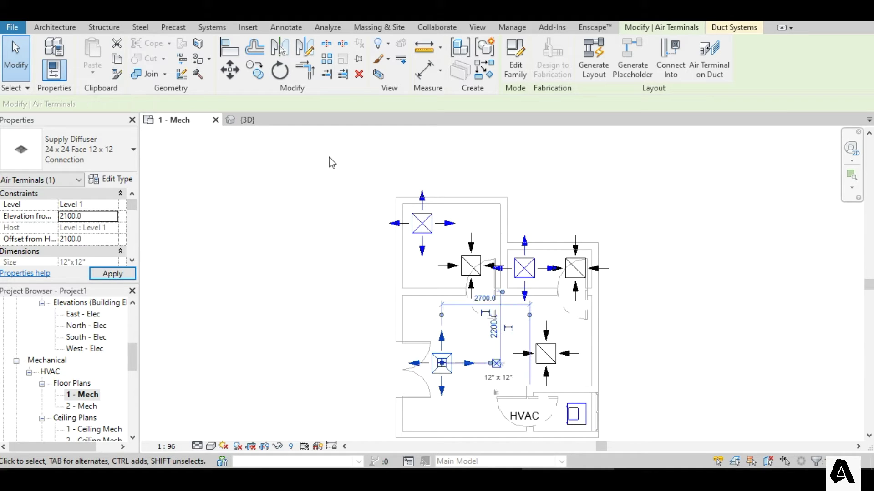
pyautogui.write('ma')
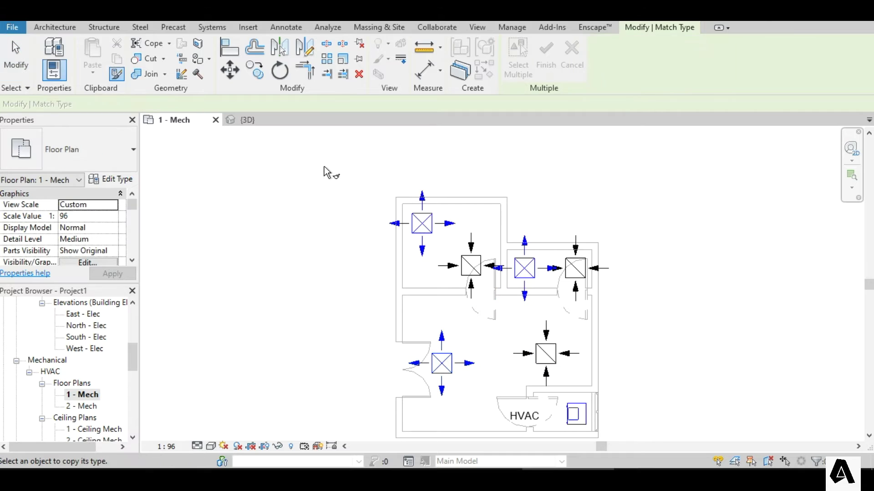
pyautogui.click(451, 384)
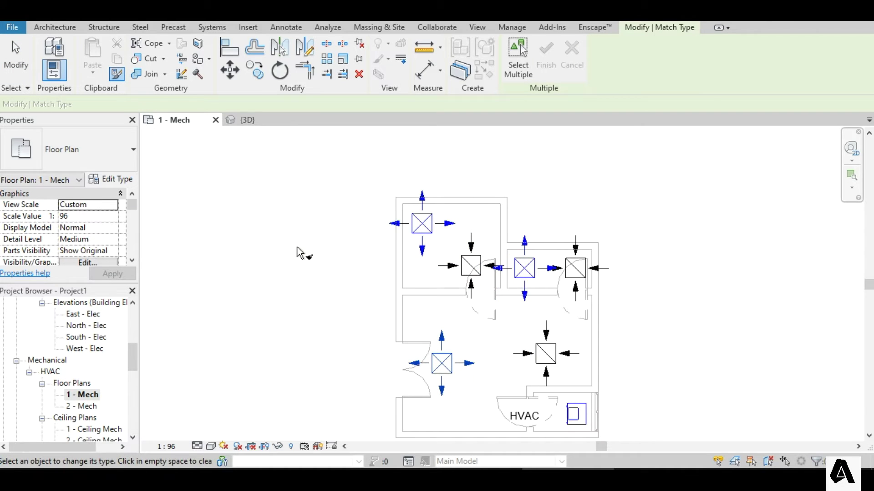
pyautogui.press('Escape')
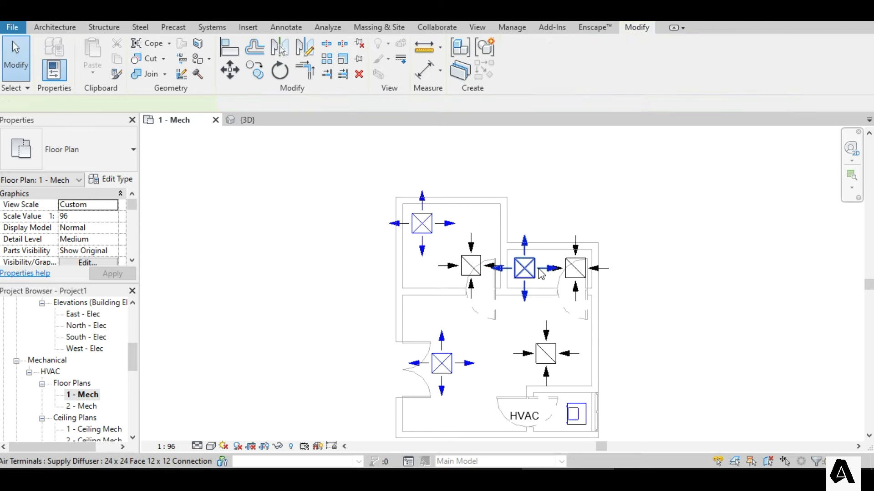
# Check the elevation from level of the diffusers in the two upper rooms
pyautogui.click(576, 268)
pyautogui.click(439, 229)
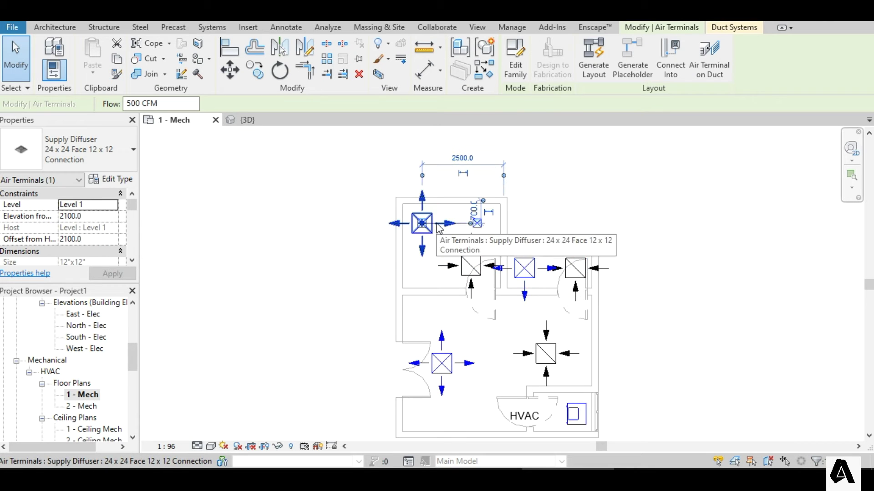
pyautogui.click(651, 196)
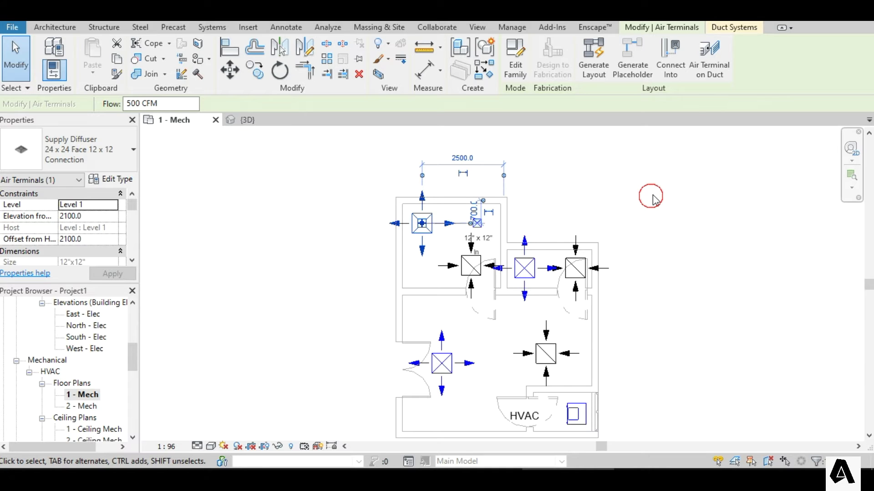
# Generate a duct layout for the air handling unit and the three supply diffusers, picking Network solution 2 of 6
pyautogui.click(575, 414)
pyautogui.moveTo(443, 369); pyautogui.dragTo(395, 339, button='middle')
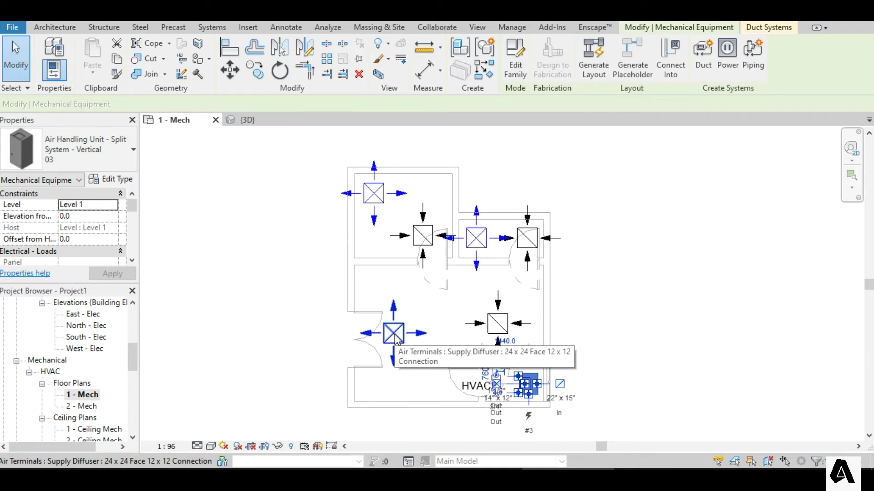
pyautogui.keyDown('ctrl'); pyautogui.click(395, 339); pyautogui.keyUp('ctrl')
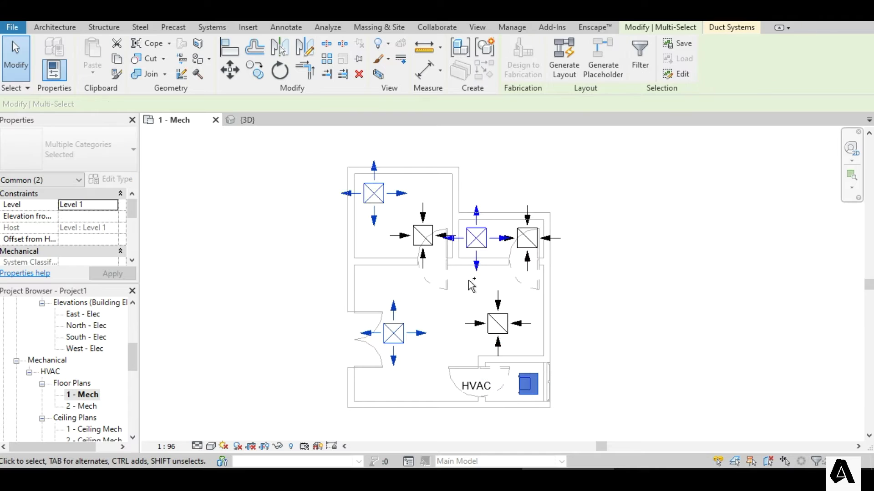
pyautogui.keyDown('ctrl'); pyautogui.click(476, 237); pyautogui.keyUp('ctrl')
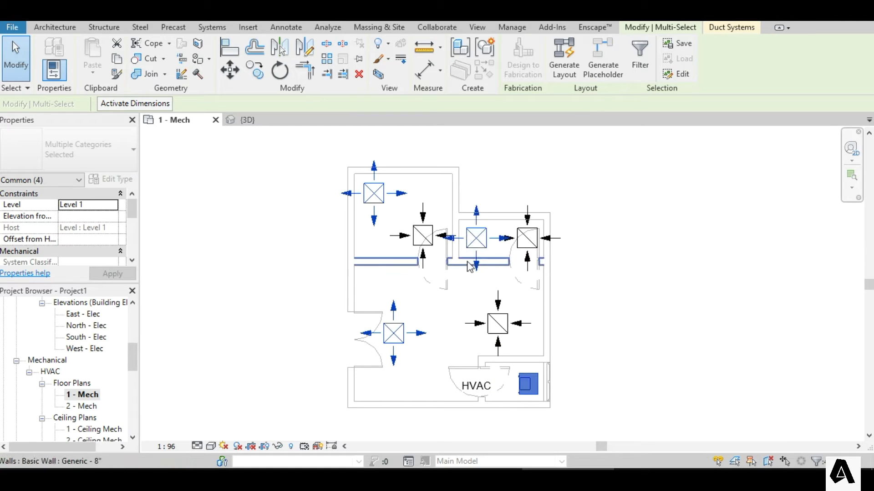
pyautogui.click(564, 64)
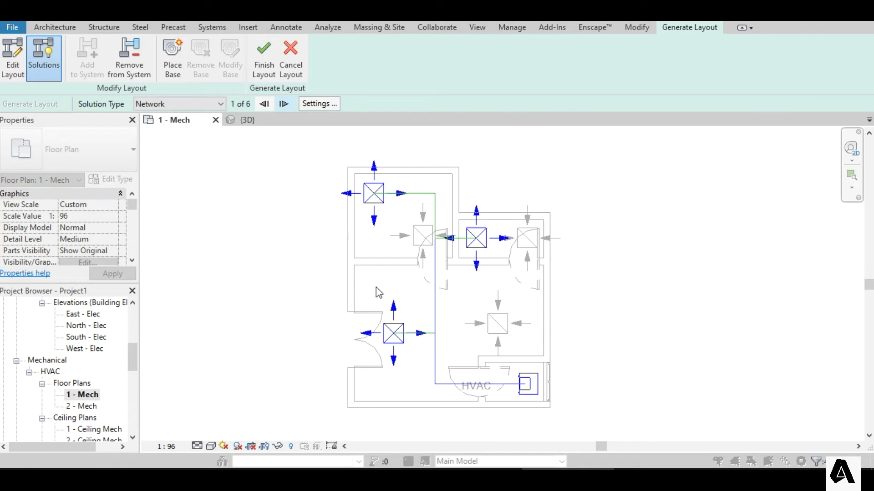
pyautogui.click(283, 103)
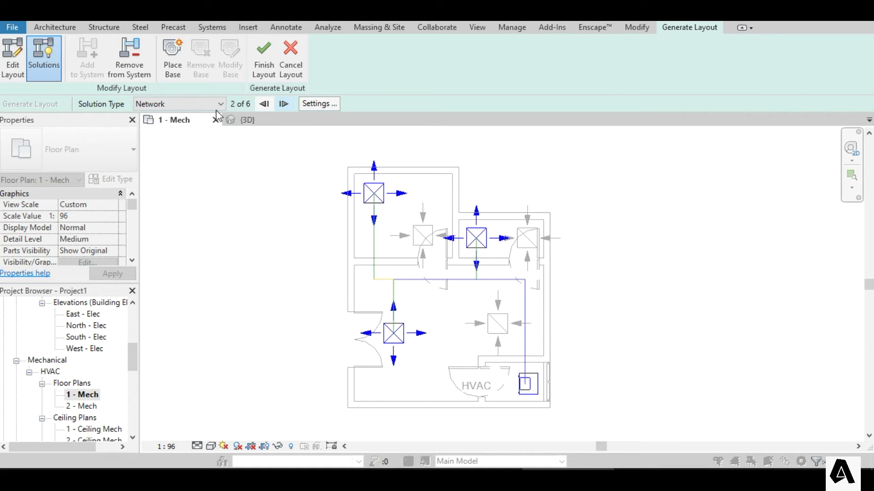
# Set the main duct offset to 2500 in the duct conversion settings for the supply air layout
pyautogui.click(319, 104)
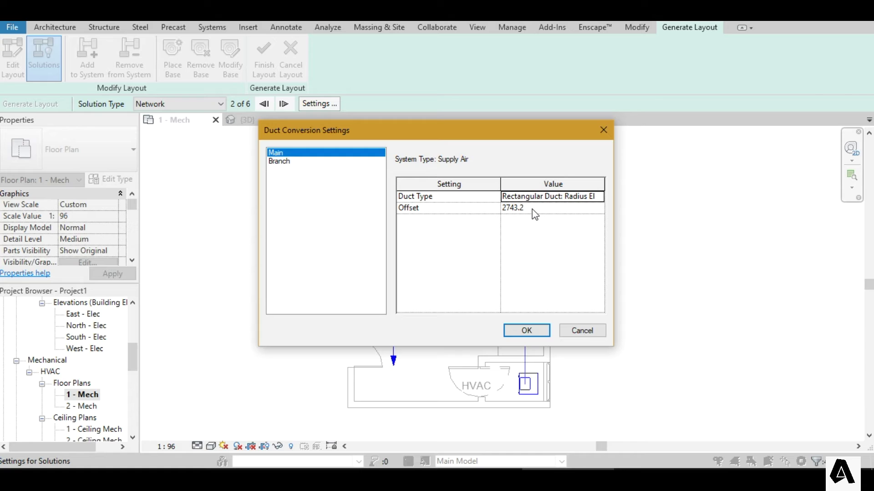
pyautogui.click(534, 209)
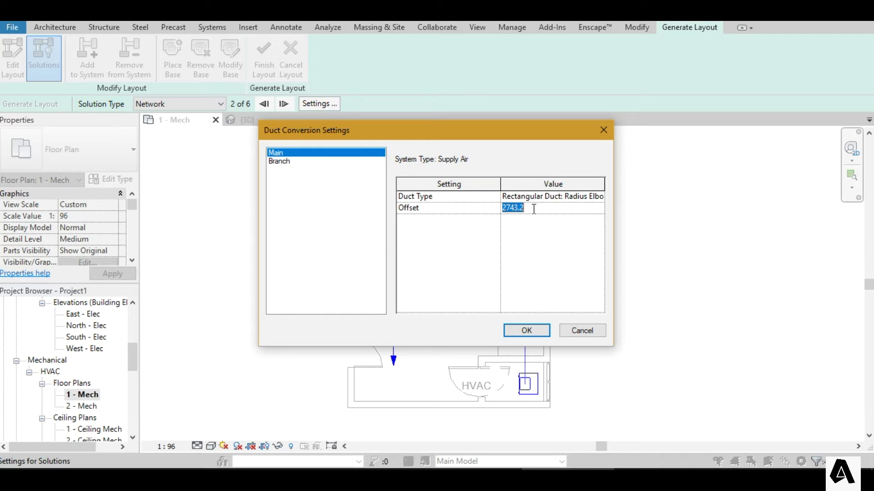
pyautogui.write('2500')
# In the supply air branch settings, set the offset to 2500, choose Flex Duct Round : Flex - Round, and change the maximum flex duct length
pyautogui.click(346, 162)
pyautogui.click(573, 209)
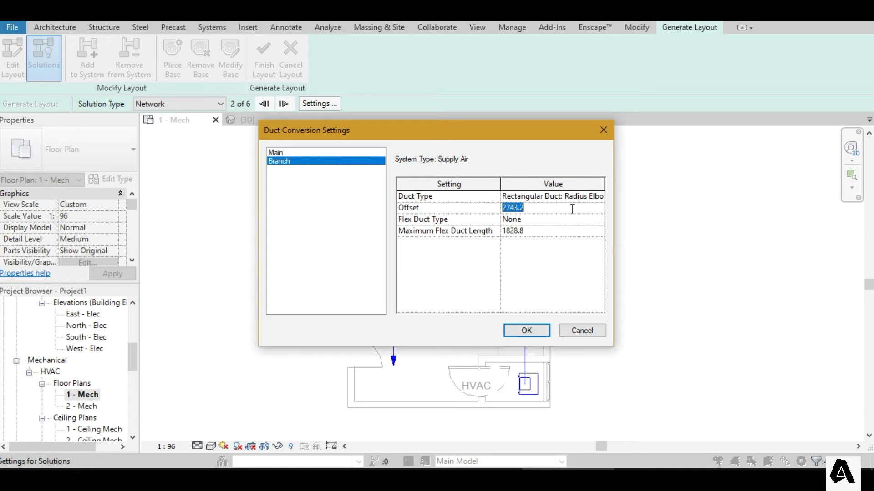
pyautogui.write('2500')
pyautogui.click(596, 220)
pyautogui.click(559, 244)
pyautogui.click(544, 230)
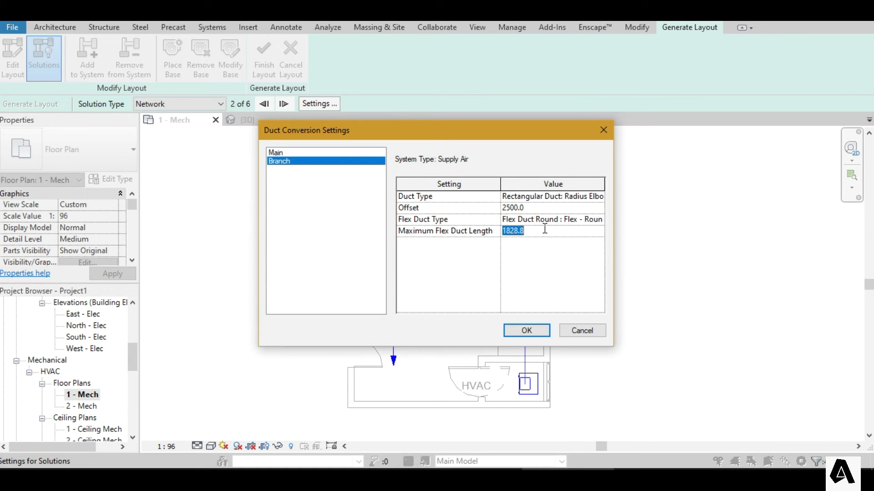
pyautogui.write('3')
pyautogui.click(525, 331)
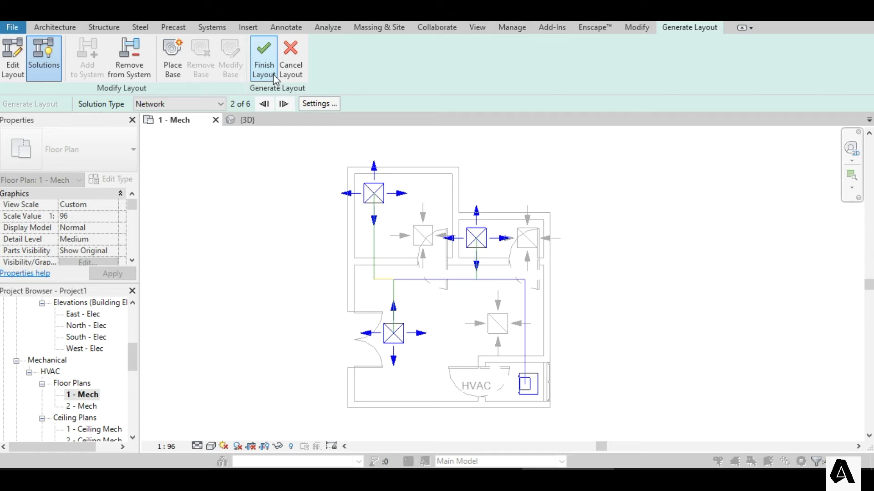
# Finish the supply duct layout without saving the project
pyautogui.click(273, 75)
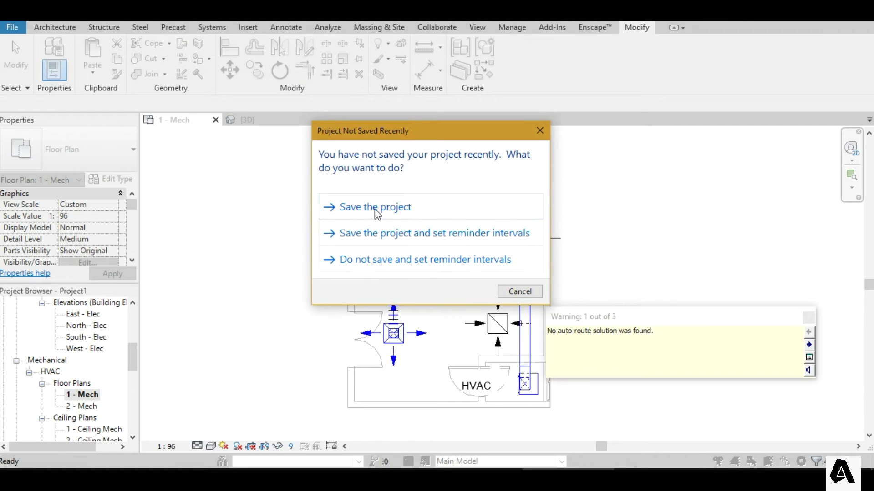
pyautogui.click(512, 290)
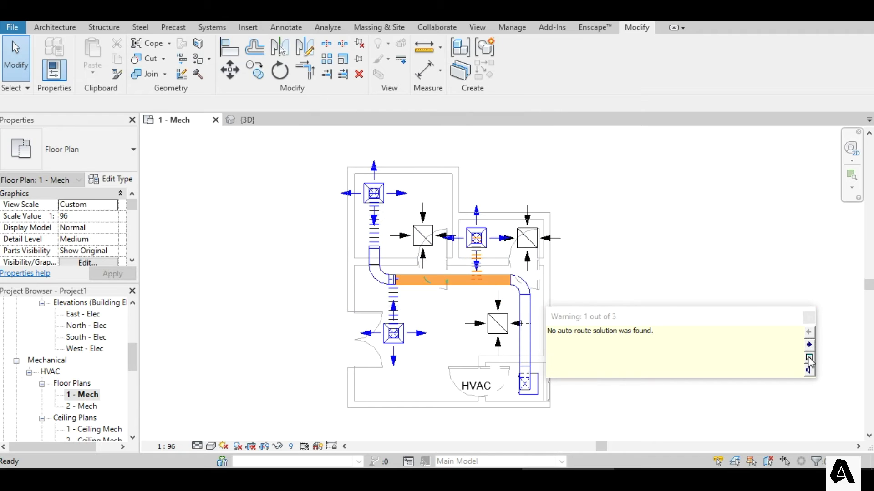
pyautogui.click(801, 309)
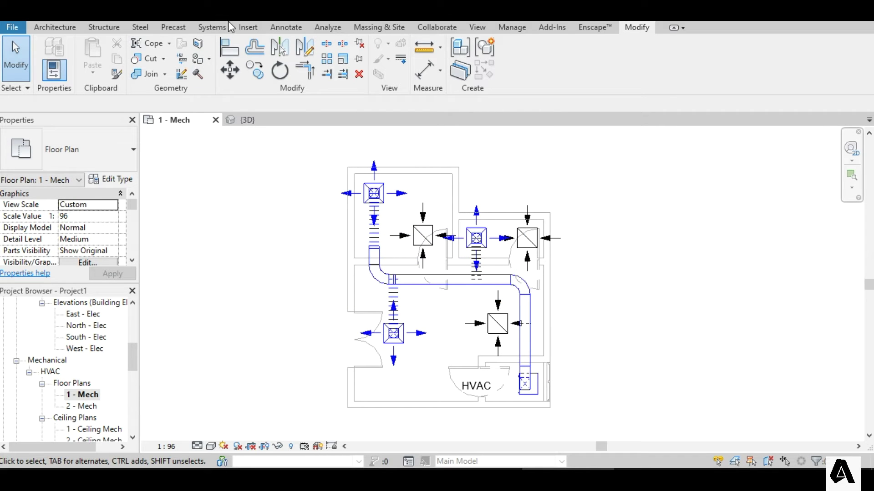
# Examine the generated supply ducts, flex branches and air handling unit connection in the 3D view
pyautogui.click(228, 21)
pyautogui.scroll(2, 378, 244)
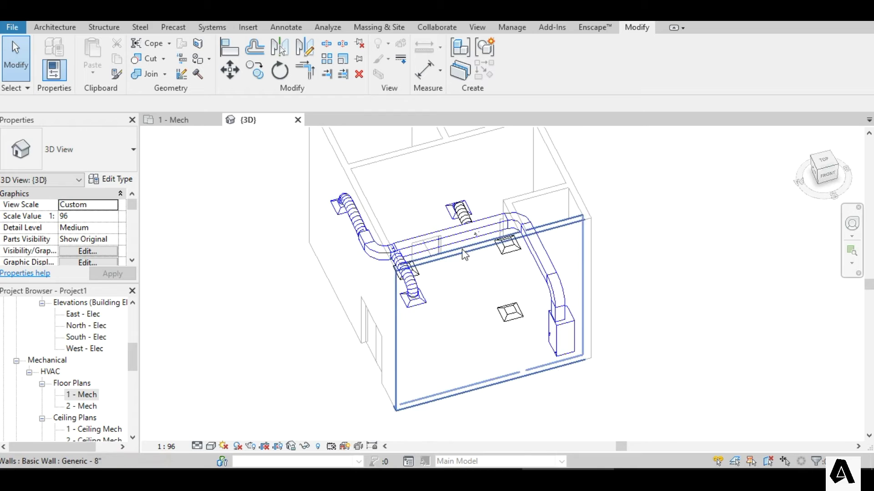
pyautogui.scroll(2, 462, 249)
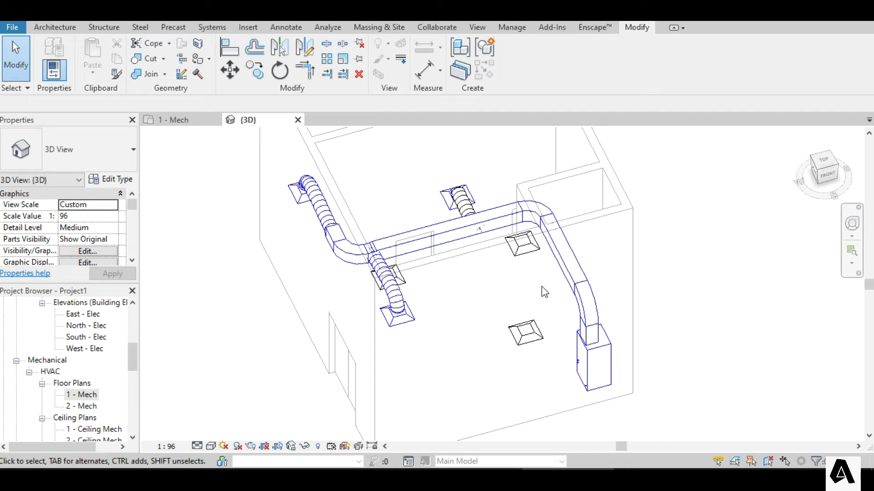
pyautogui.keyDown('shift'); pyautogui.moveTo(541, 291); pyautogui.dragTo(424, 282, button='middle'); pyautogui.keyUp('shift')
pyautogui.scroll(-1, 512, 287)
pyautogui.moveTo(506, 294); pyautogui.dragTo(480, 277, button='middle')
pyautogui.scroll(4, 560, 176)
pyautogui.moveTo(562, 162); pyautogui.dragTo(523, 232, button='middle')
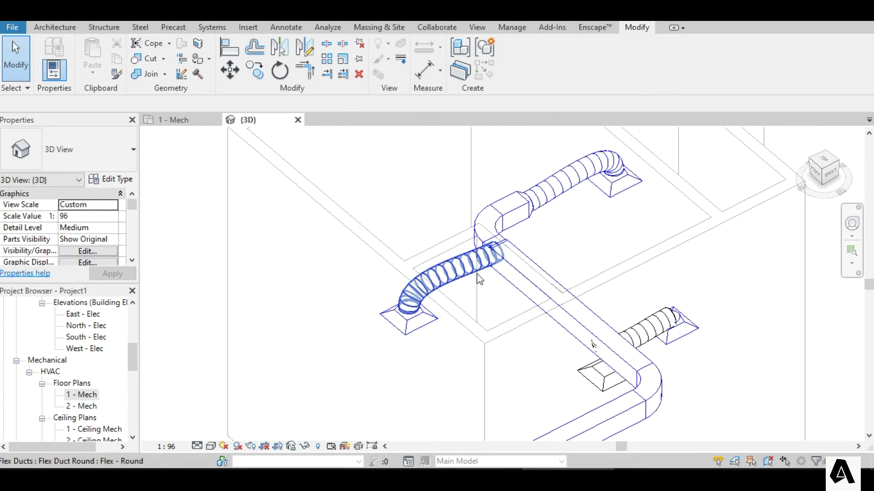
pyautogui.scroll(-1, 490, 277)
pyautogui.moveTo(549, 286); pyautogui.dragTo(534, 281, button='middle')
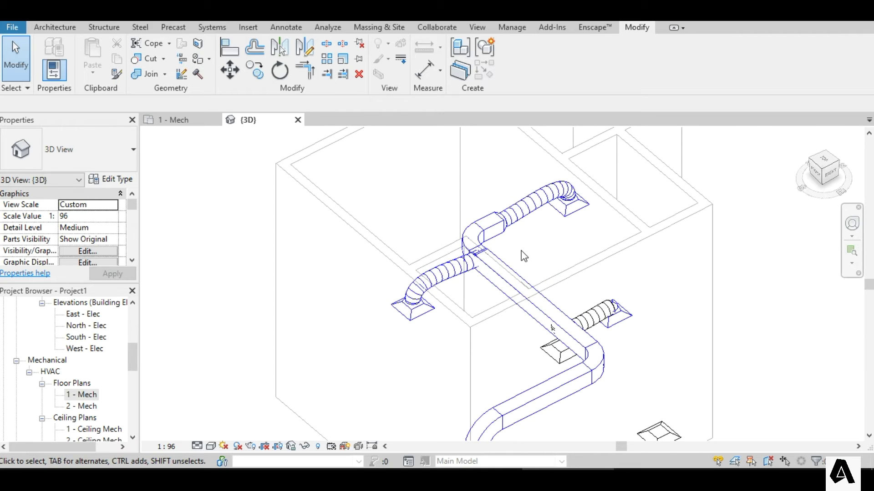
pyautogui.scroll(-1, 532, 234)
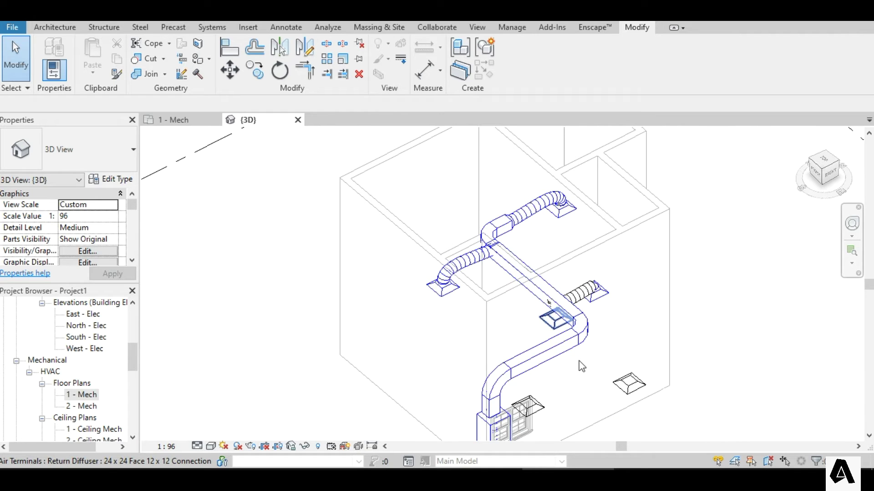
pyautogui.moveTo(579, 362); pyautogui.dragTo(561, 281, button='middle')
pyautogui.scroll(-1, 483, 154)
pyautogui.scroll(1, 450, 205)
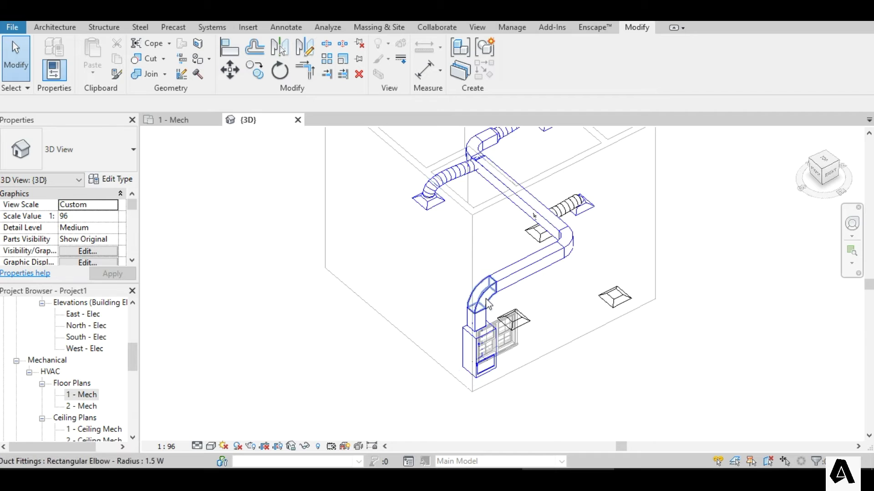
pyautogui.scroll(2, 497, 396)
pyautogui.scroll(-3, 491, 358)
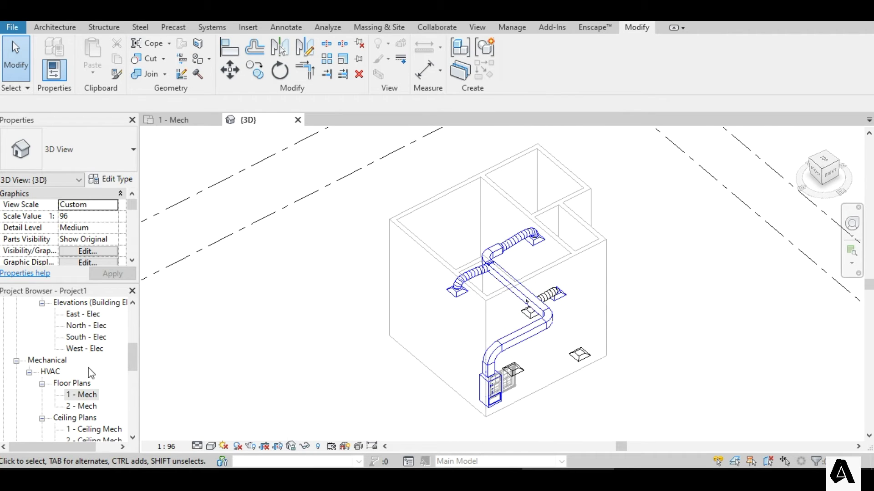
# In the 1 - Mech floor plan, create a Return Air duct system from the three return diffusers and the air handling unit
pyautogui.doubleClick(83, 394)
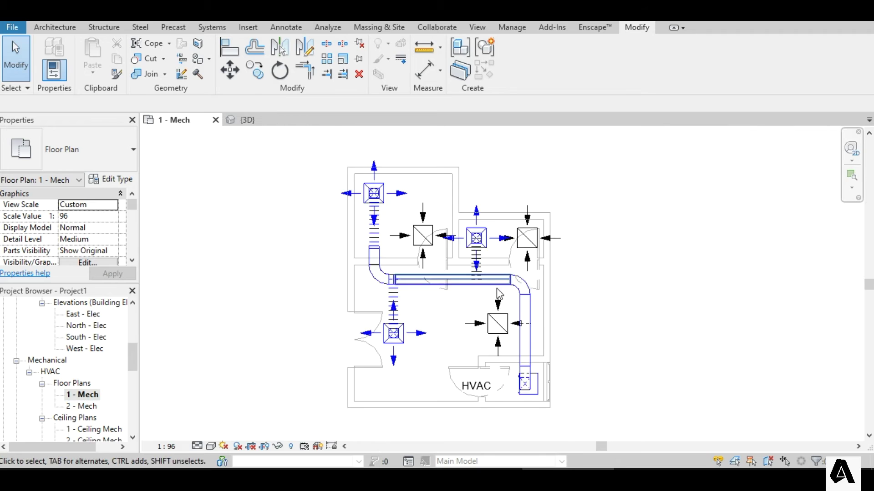
pyautogui.scroll(2, 496, 270)
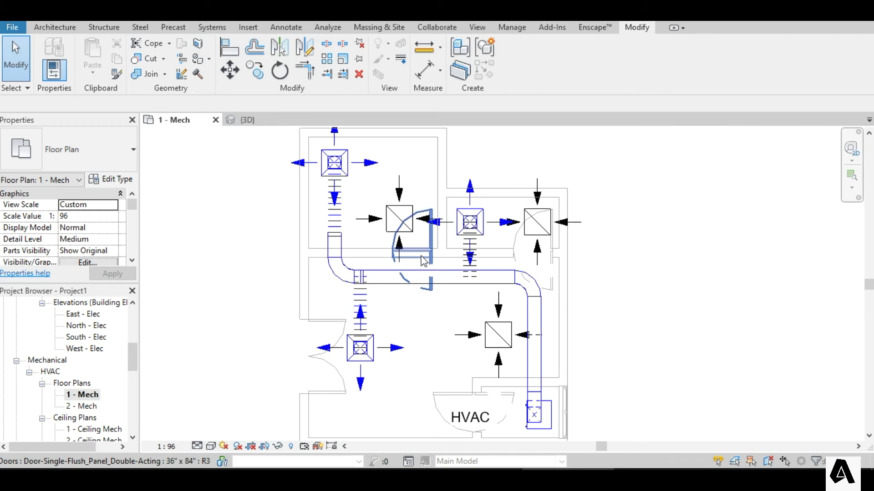
pyautogui.click(399, 219)
pyautogui.click(639, 179)
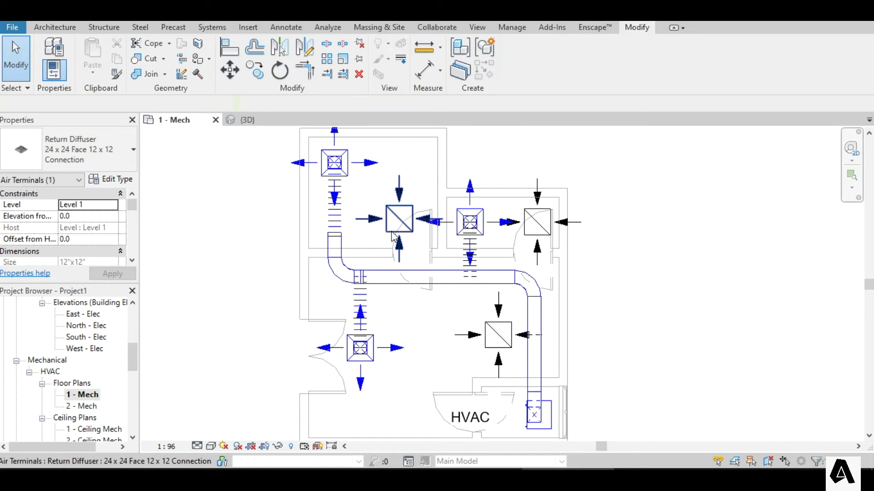
pyautogui.click(394, 236)
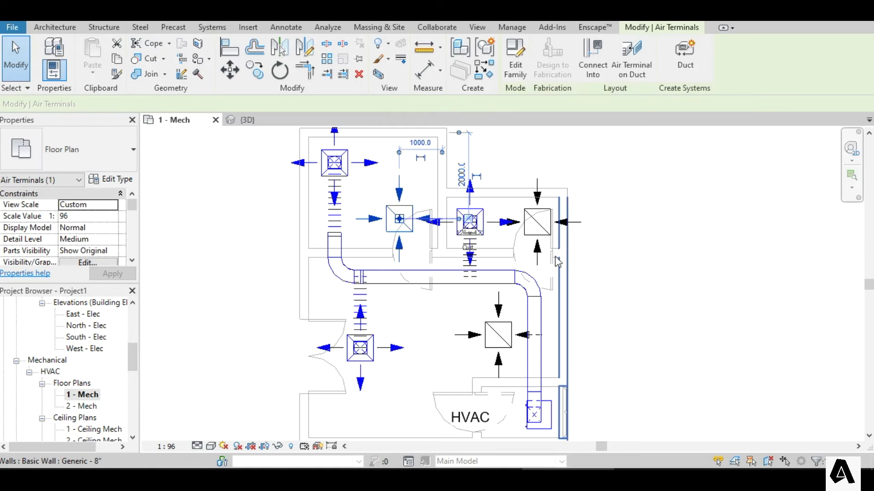
pyautogui.keyDown('ctrl'); pyautogui.click(537, 228); pyautogui.keyUp('ctrl')
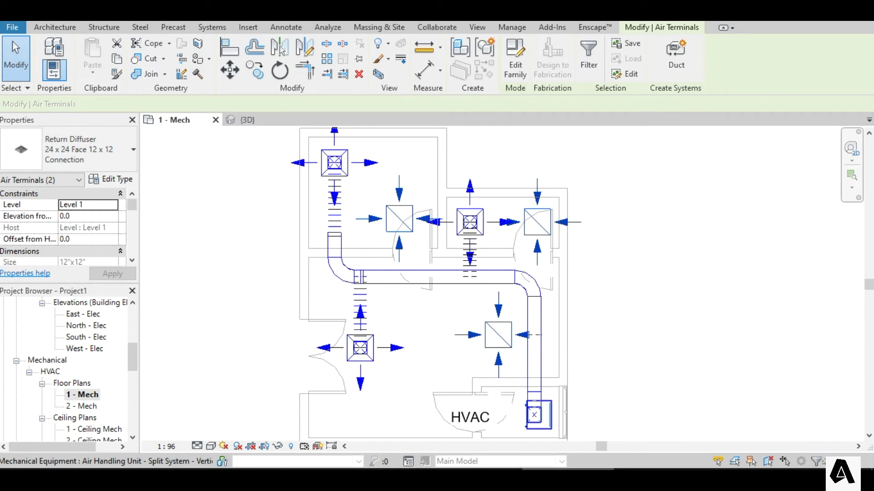
pyautogui.keyDown('ctrl'); pyautogui.click(544, 416); pyautogui.keyUp('ctrl')
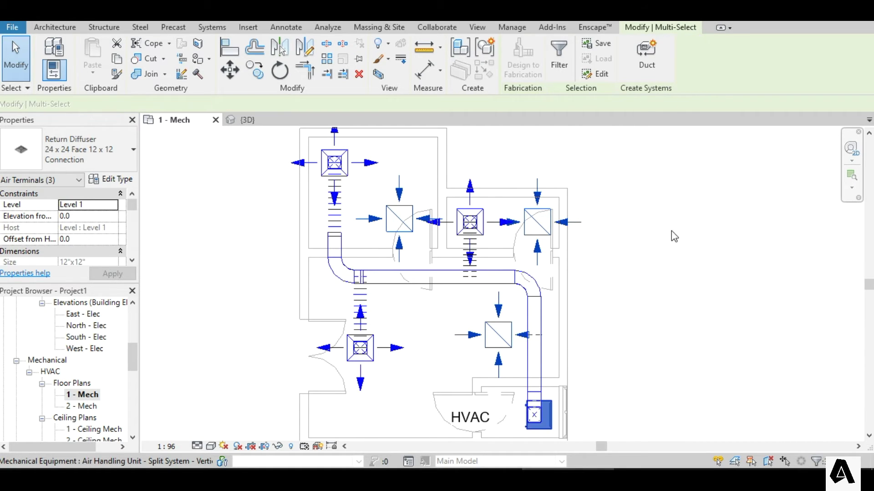
pyautogui.click(648, 68)
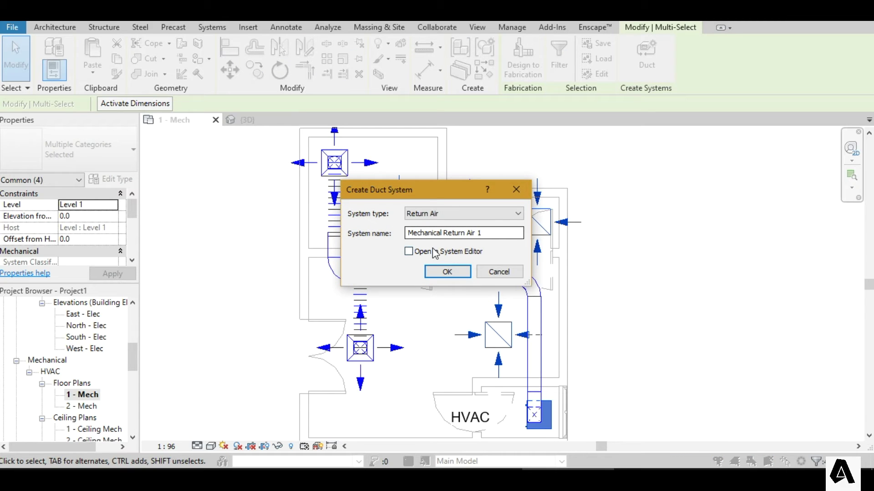
pyautogui.press('Return')
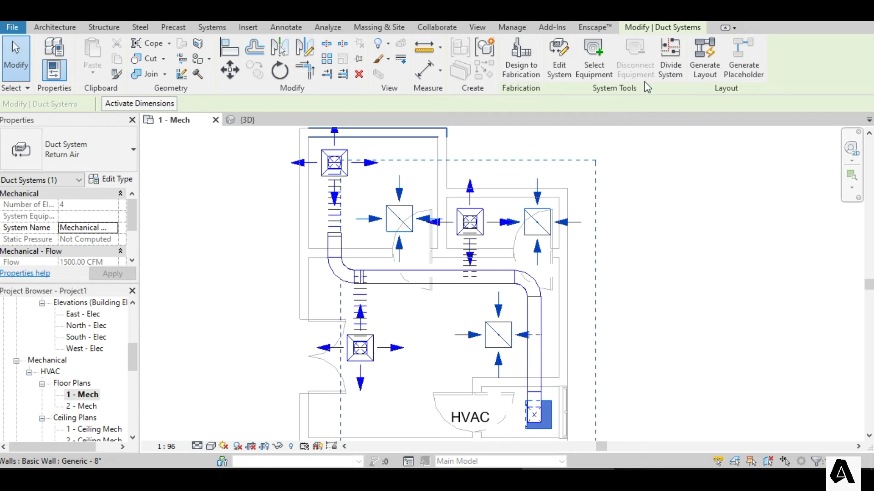
# Generate a layout for the return air system using Network solution 2 of 6, with a main duct offset of 3500
pyautogui.click(704, 60)
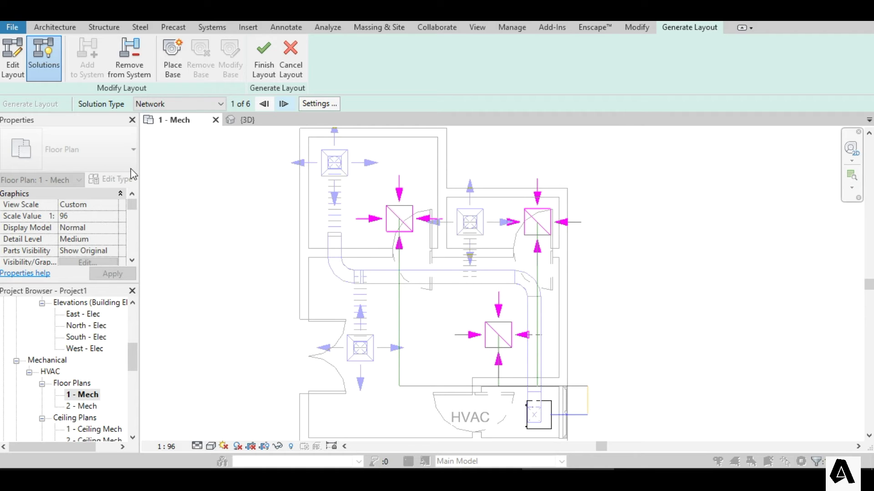
pyautogui.click(284, 104)
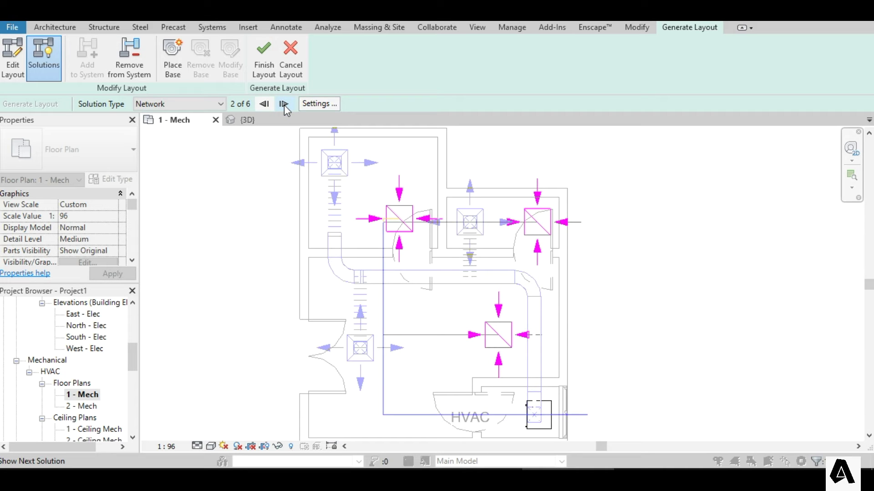
pyautogui.click(318, 104)
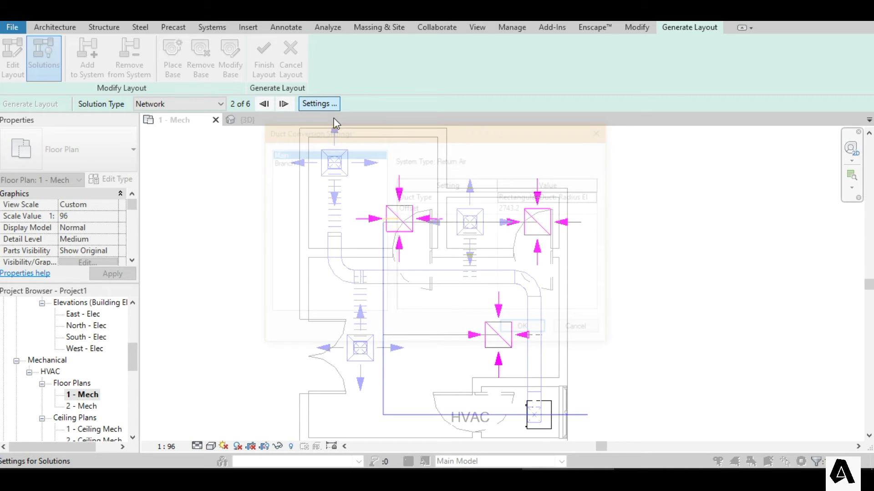
pyautogui.click(542, 208)
pyautogui.write('3500')
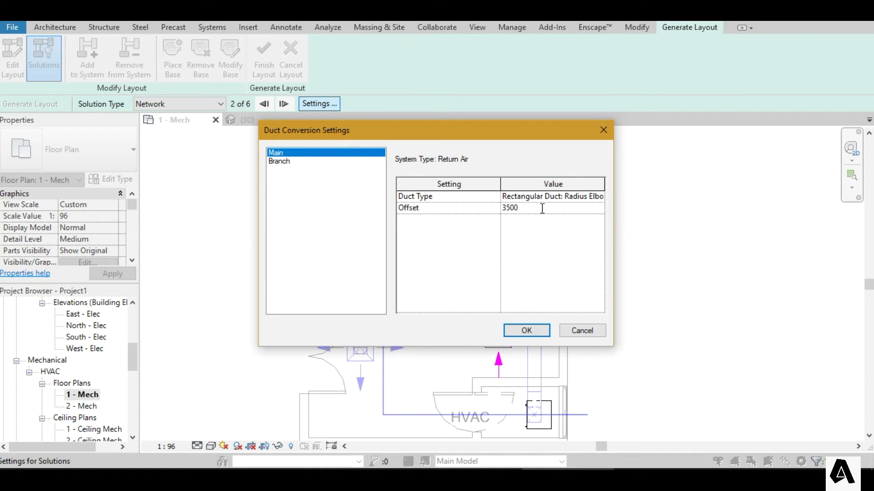
# Set the return branch offset to 3500, maximum flex length to 2000 and flex type to Flex Duct Round : Flex - Round, and finish the layout
pyautogui.click(366, 162)
pyautogui.click(528, 208)
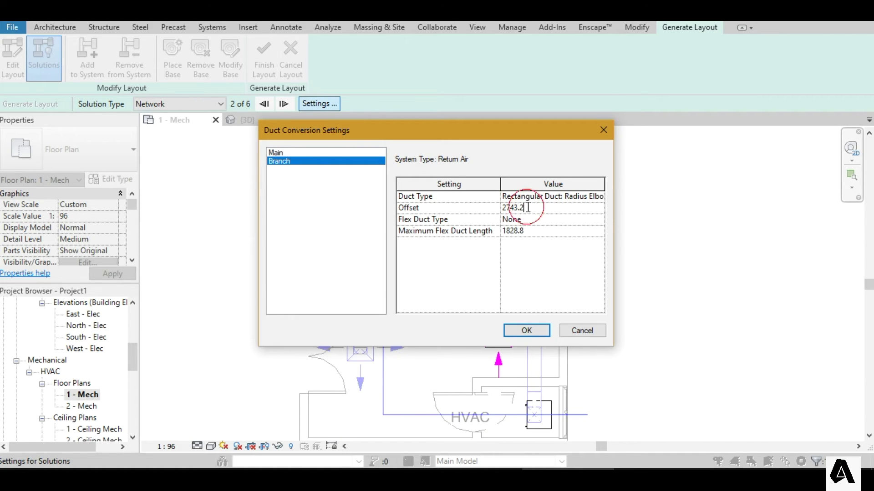
pyautogui.write('3500')
pyautogui.click(545, 232)
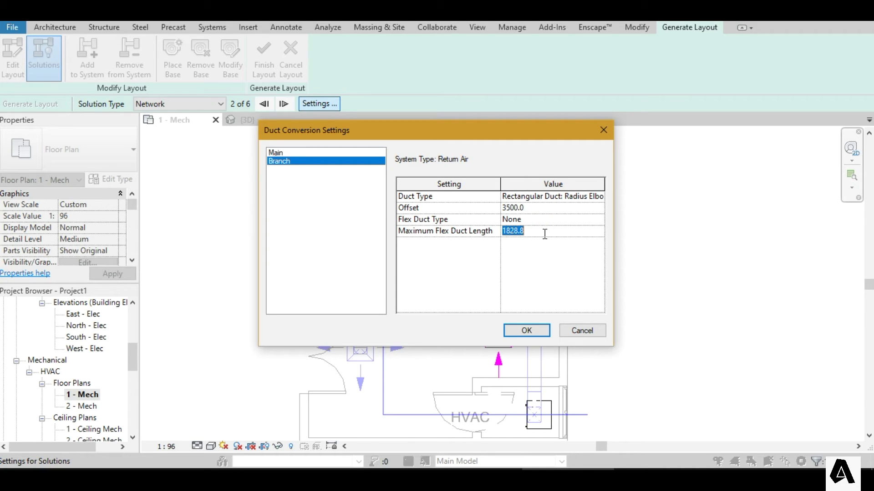
pyautogui.write('2000')
pyautogui.click(599, 219)
pyautogui.click(599, 220)
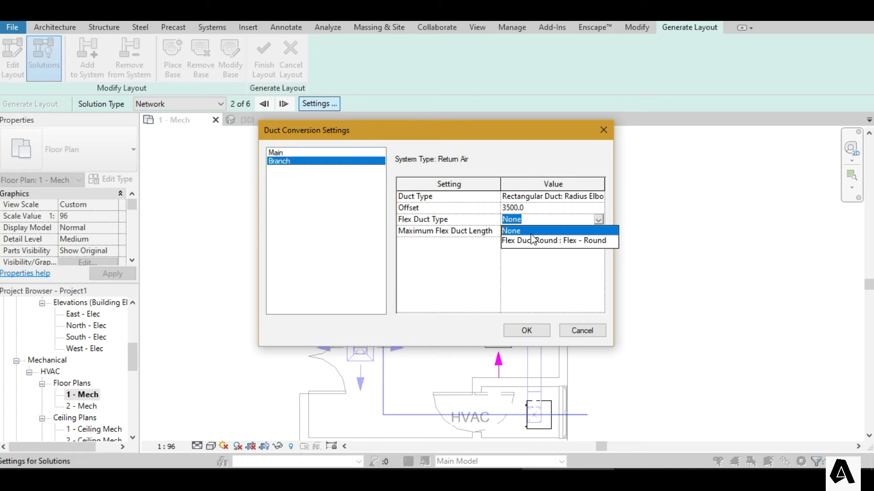
pyautogui.click(535, 242)
pyautogui.click(521, 331)
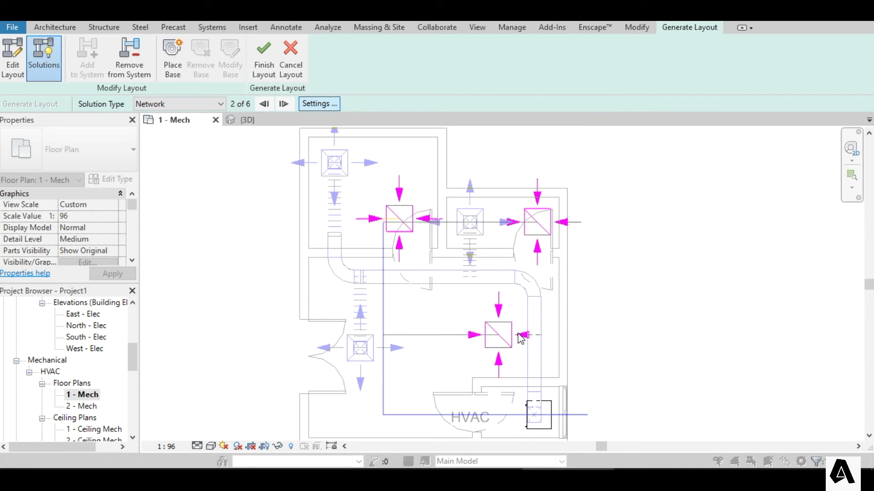
pyautogui.click(272, 68)
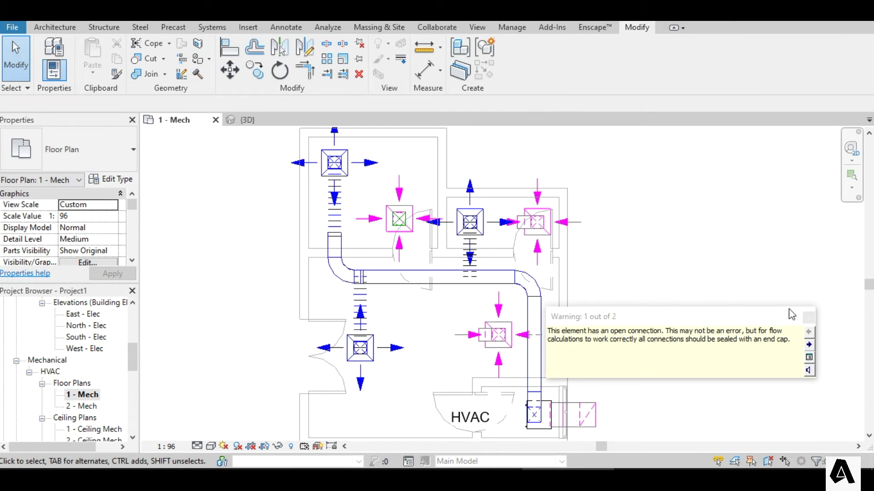
pyautogui.click(808, 317)
# Examine the generated return ducts and their connections to the diffusers and air handling unit in the 3D view
pyautogui.click(239, 26)
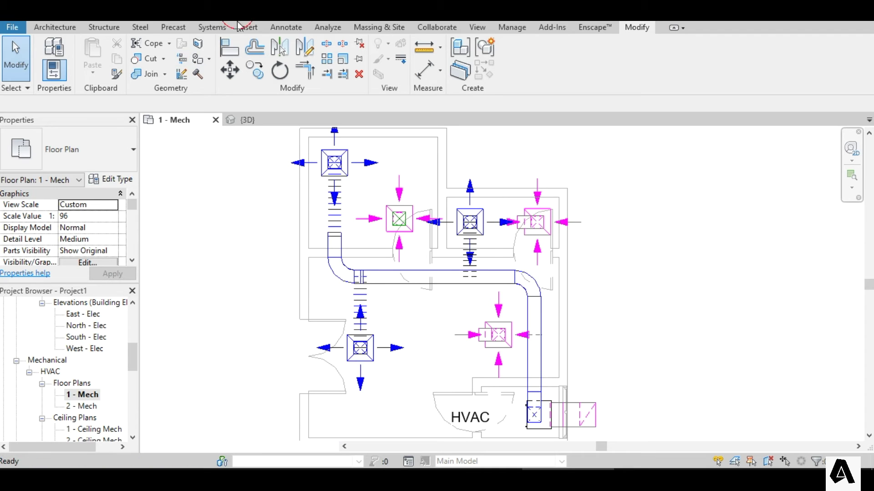
pyautogui.click(247, 120)
pyautogui.scroll(5, 531, 350)
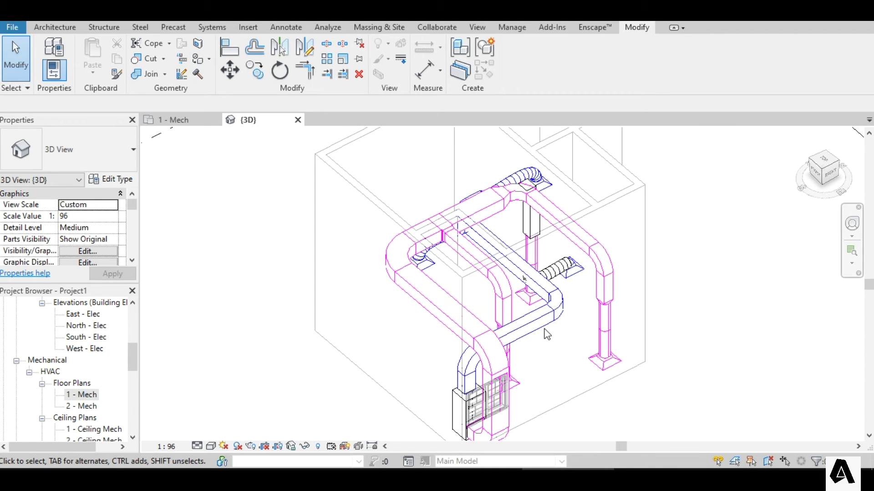
pyautogui.scroll(2, 546, 334)
pyautogui.moveTo(579, 314); pyautogui.dragTo(610, 227, button='middle')
pyautogui.moveTo(554, 259); pyautogui.dragTo(555, 328, button='middle')
pyautogui.moveTo(505, 236); pyautogui.dragTo(497, 304, button='middle')
pyautogui.scroll(1, 579, 292)
pyautogui.moveTo(579, 293); pyautogui.dragTo(489, 215, button='middle')
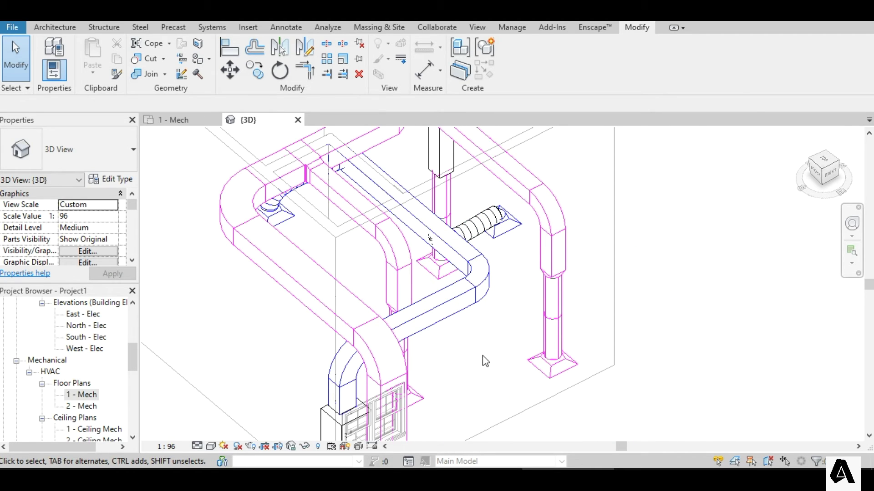
pyautogui.scroll(-2, 485, 369)
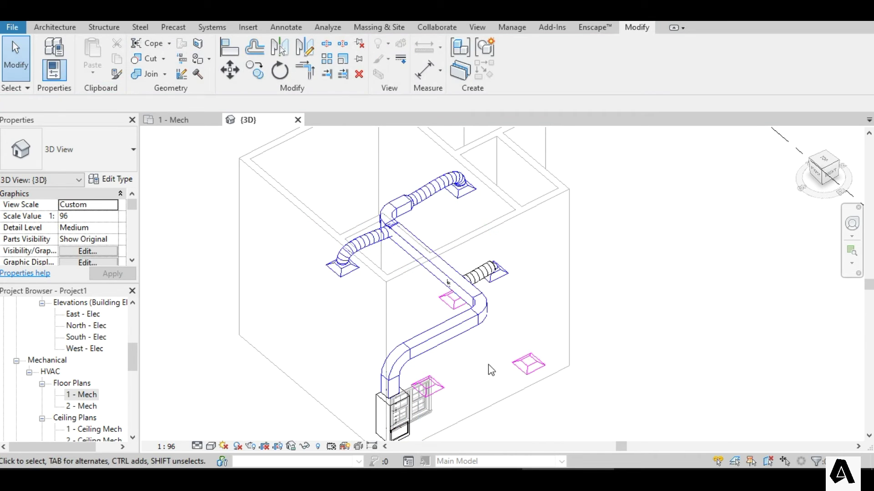
# Set the elevation from level of the return diffuser nearest the outer wall corner to 2100 in the 3D view
pyautogui.click(522, 374)
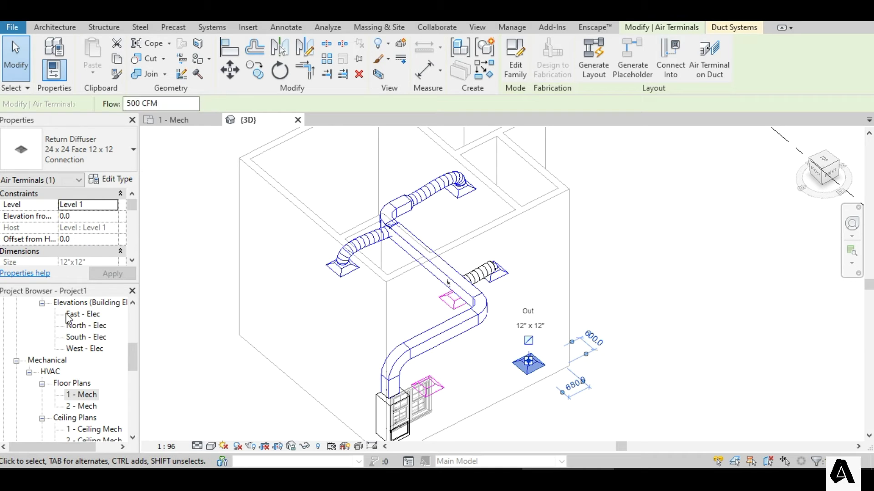
pyautogui.click(97, 219)
pyautogui.write('21')
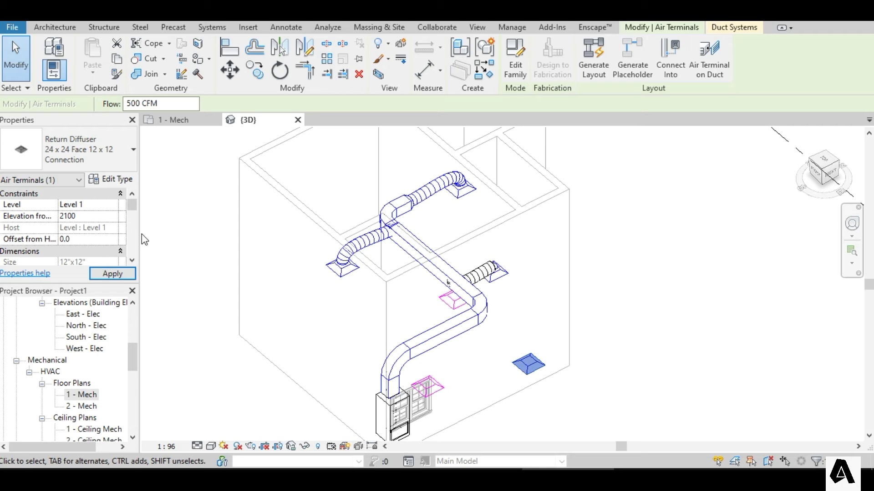
pyautogui.press('Return')
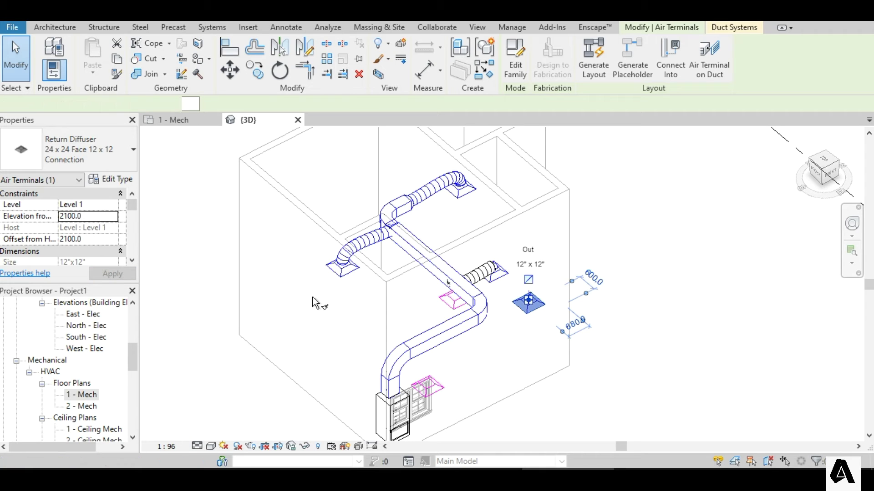
# Match the other two return diffusers to the one at 2100 elevation using Match Type
pyautogui.click(538, 313)
pyautogui.click(457, 306)
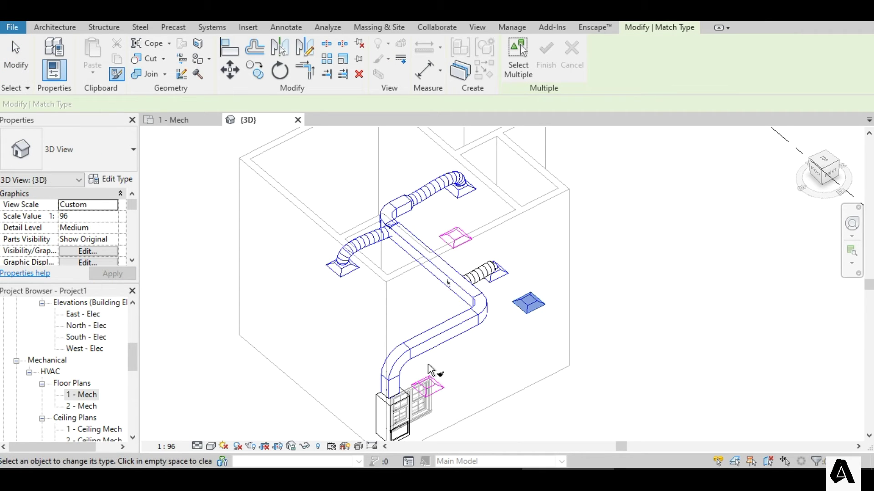
pyautogui.click(435, 390)
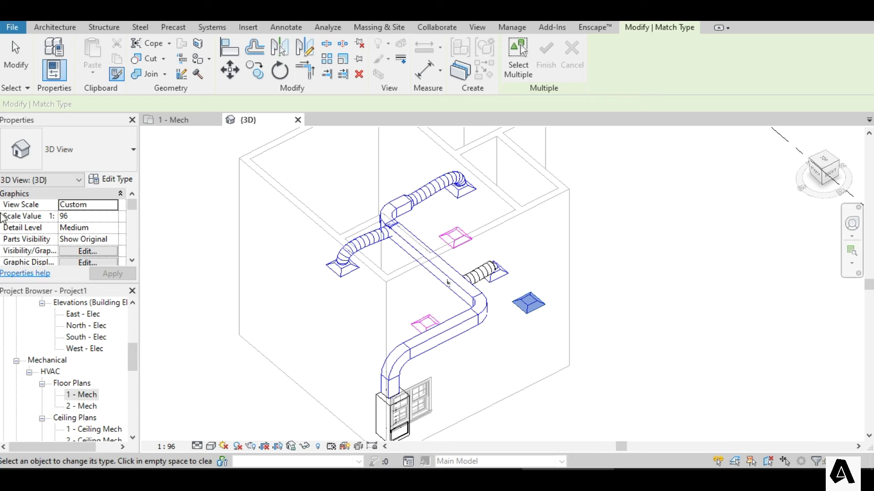
pyautogui.click(16, 56)
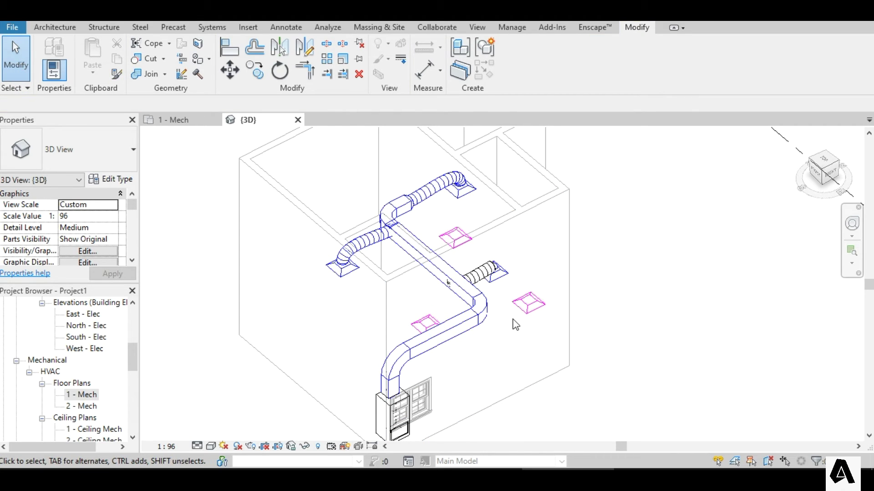
pyautogui.click(532, 312)
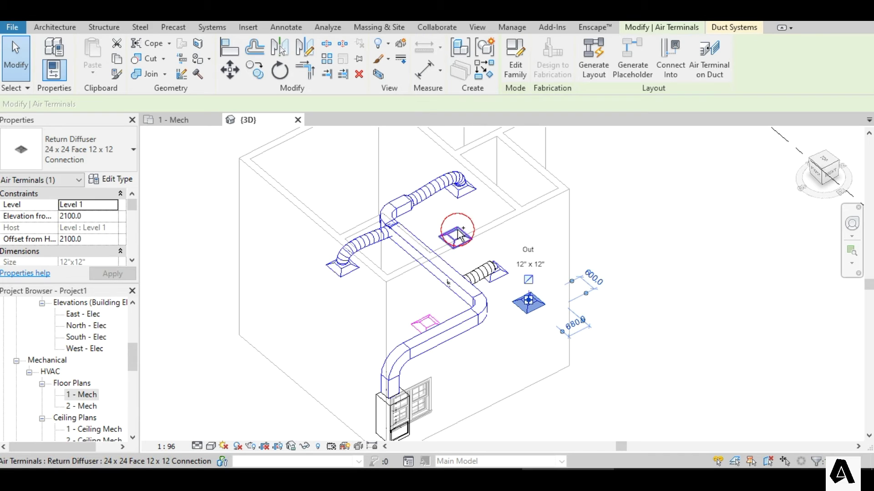
pyautogui.keyDown('ctrl'); pyautogui.click(435, 326); pyautogui.keyUp('ctrl')
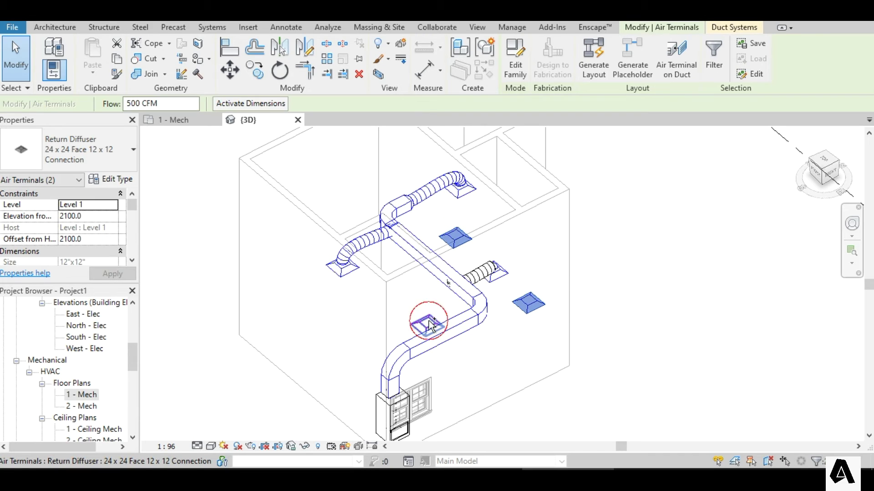
pyautogui.keyDown('ctrl'); pyautogui.click(408, 398); pyautogui.keyUp('ctrl')
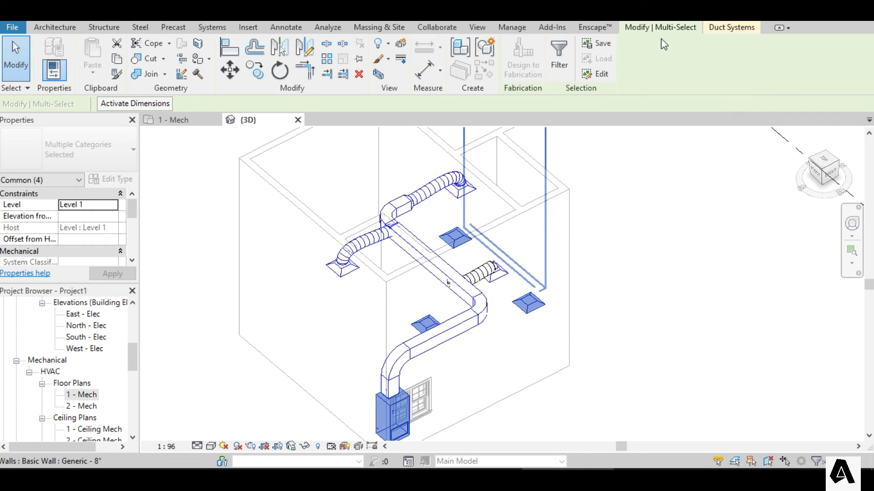
pyautogui.click(725, 28)
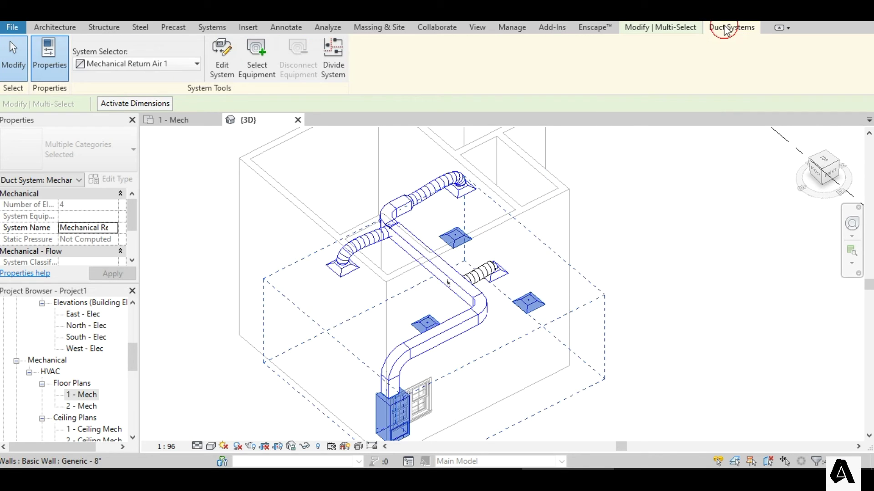
pyautogui.click(222, 69)
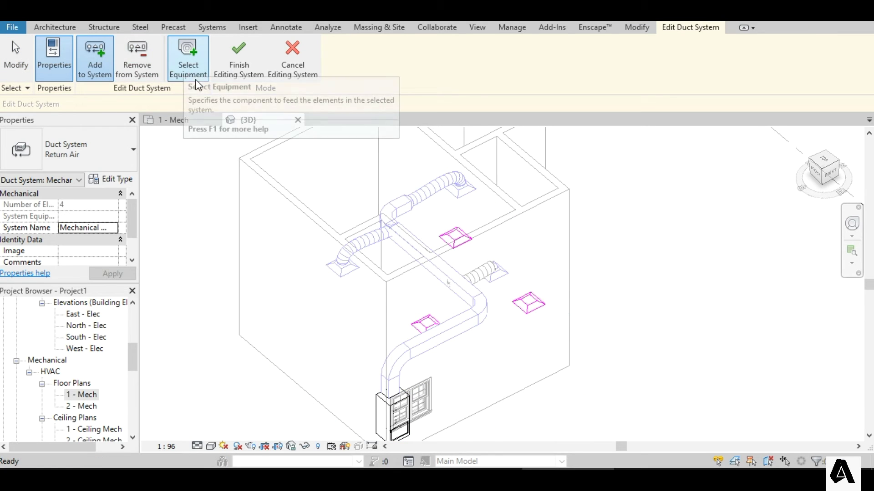
pyautogui.click(668, 28)
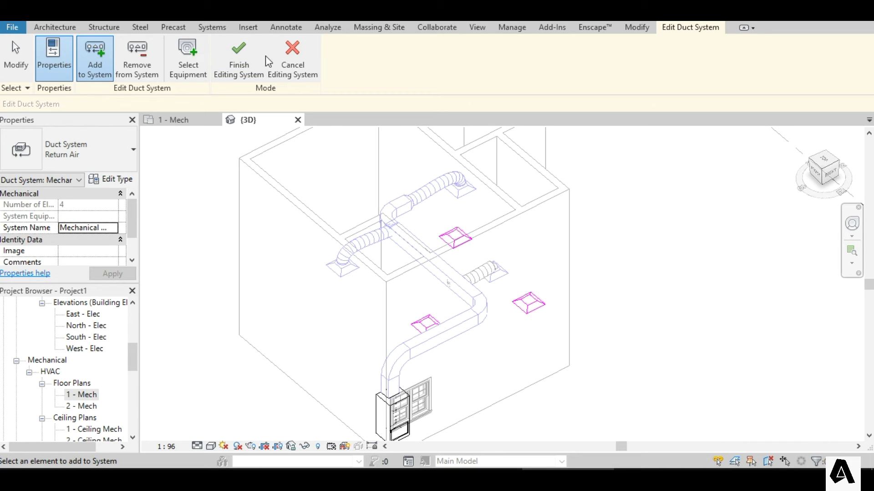
pyautogui.click(292, 64)
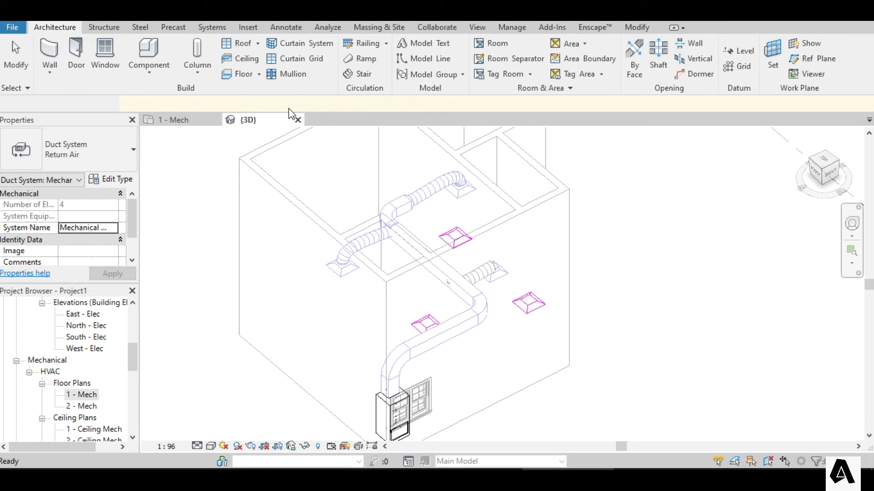
# In the 1 - Mech floor plan, start generating a duct layout for the three return diffusers and the air handling unit
pyautogui.click(72, 384)
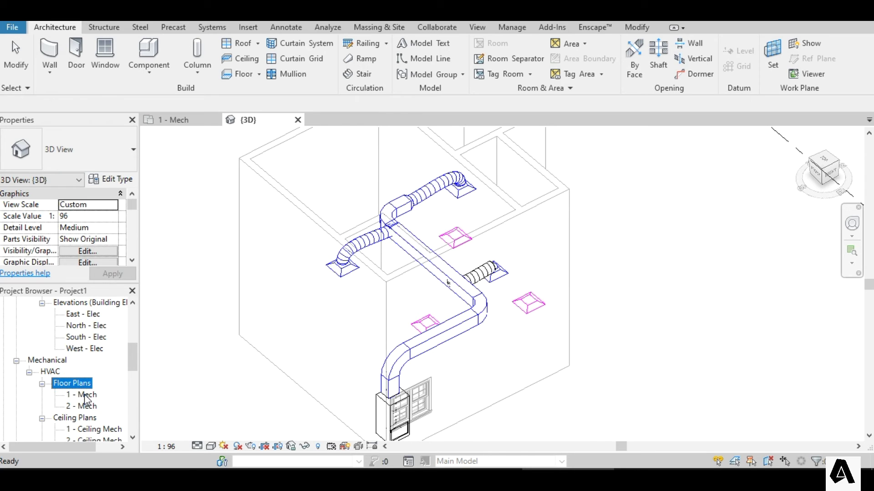
pyautogui.doubleClick(86, 395)
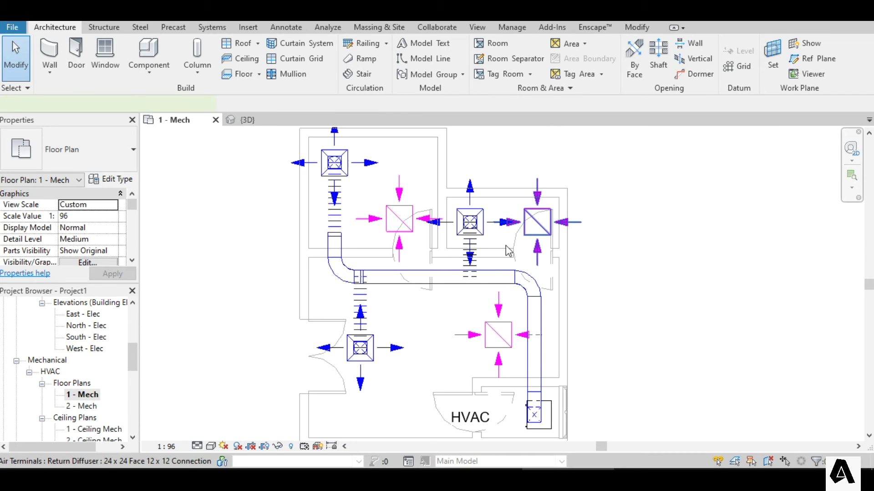
pyautogui.click(509, 250)
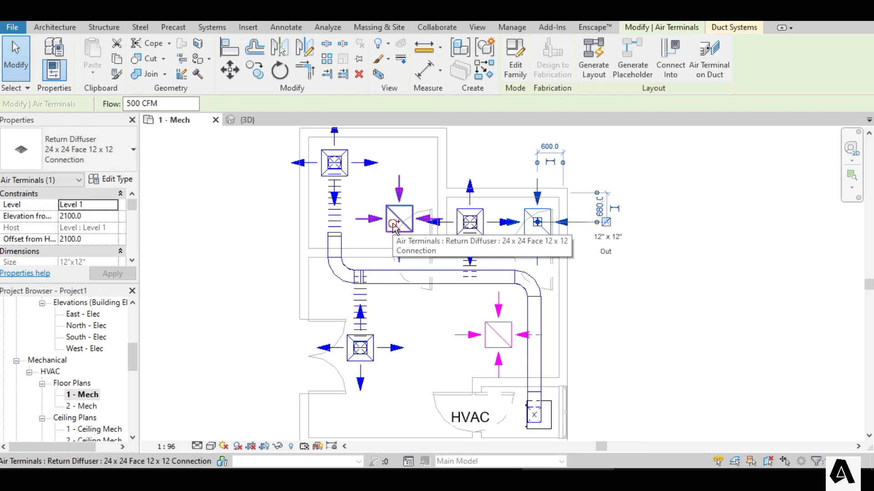
pyautogui.keyDown('ctrl'); pyautogui.click(494, 333); pyautogui.keyUp('ctrl')
pyautogui.keyDown('ctrl'); pyautogui.click(542, 415); pyautogui.keyUp('ctrl')
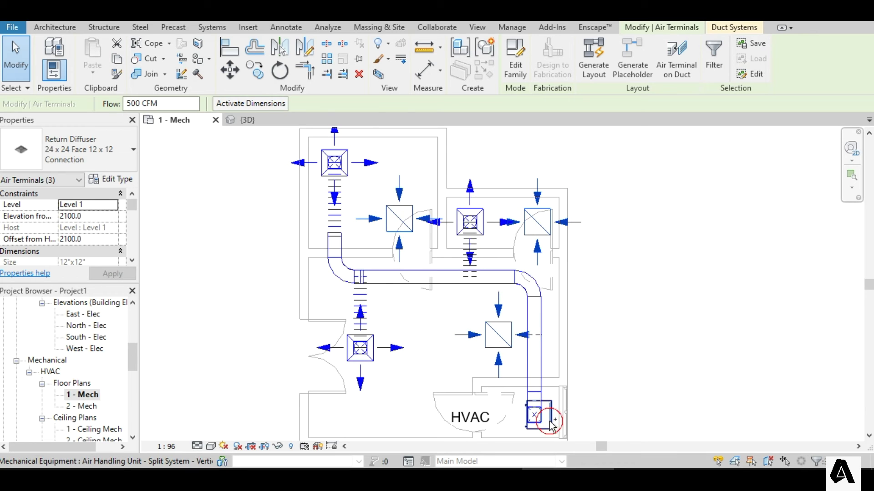
pyautogui.click(536, 146)
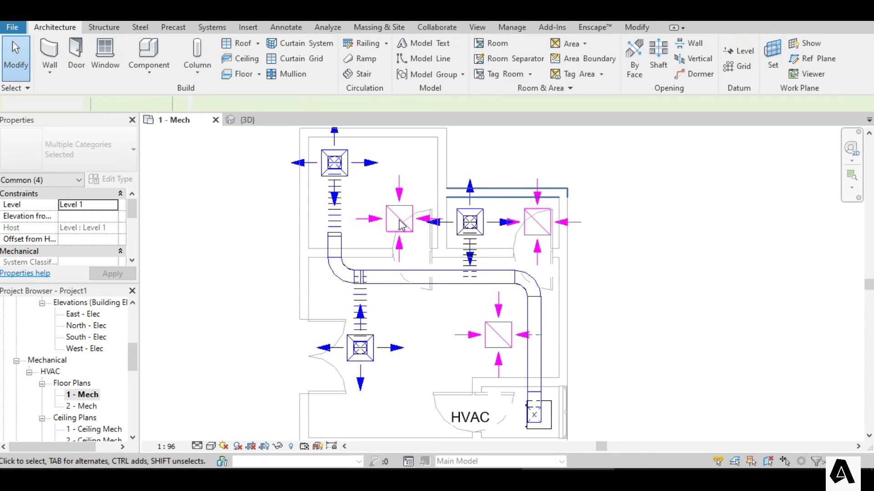
# Choose Network solution 3 of 6 for the return air layout and set its main duct offset to 3500
pyautogui.click(283, 104)
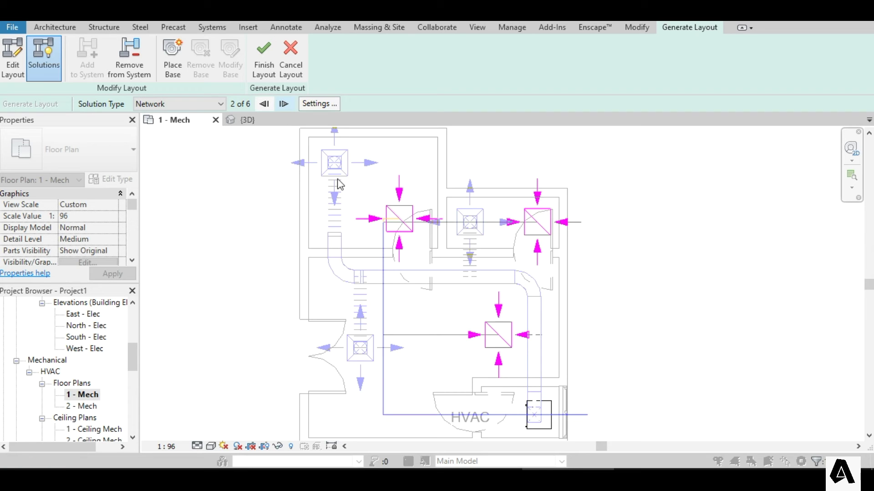
pyautogui.click(283, 105)
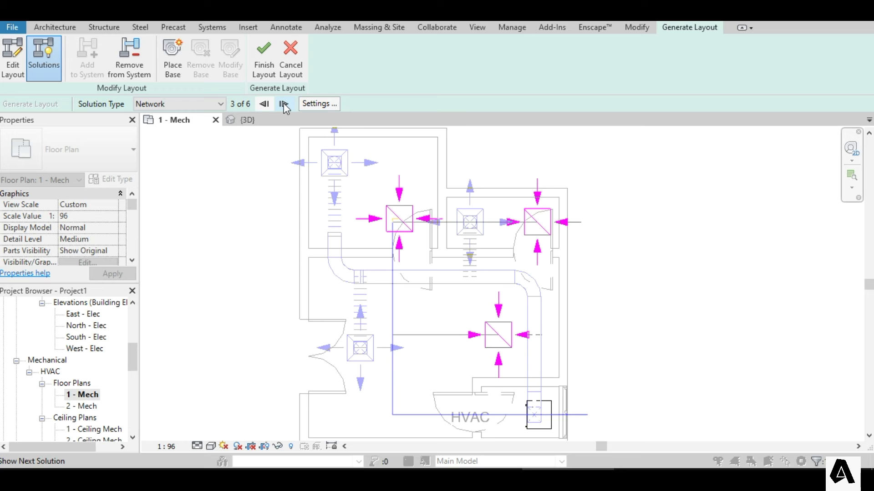
pyautogui.click(314, 104)
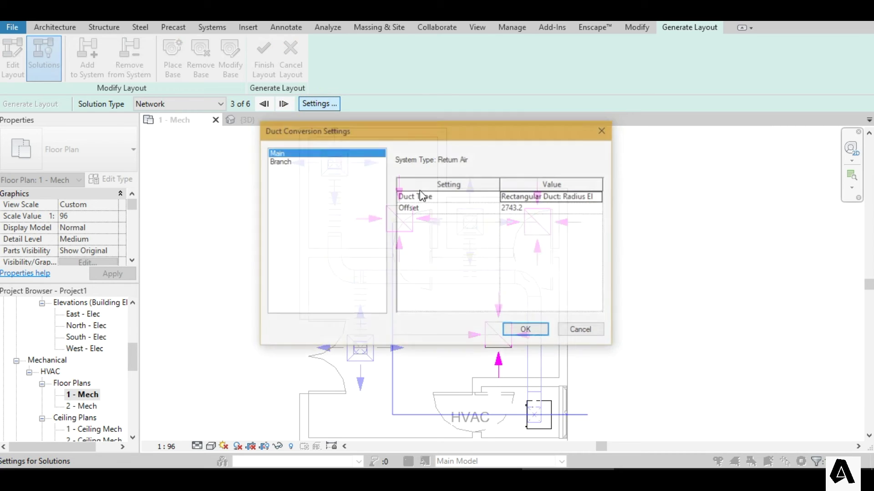
pyautogui.click(529, 208)
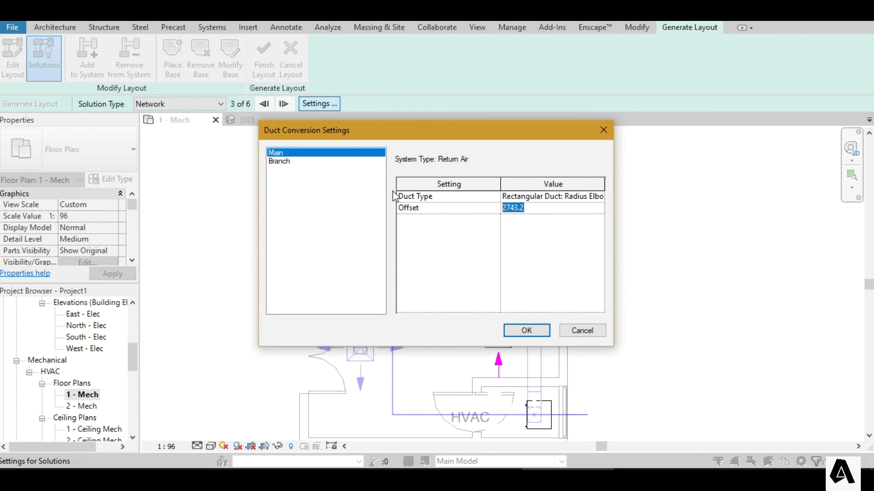
pyautogui.write('3500')
# Set the return branch offset to 3500 with flex duct type Flex Duct Round : Flex - Round, and finish the layout
pyautogui.click(323, 162)
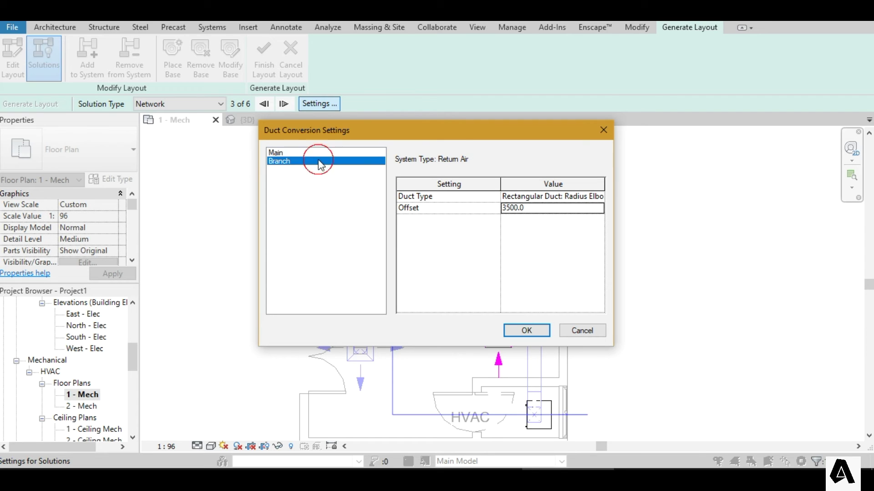
pyautogui.click(535, 208)
pyautogui.write('3500')
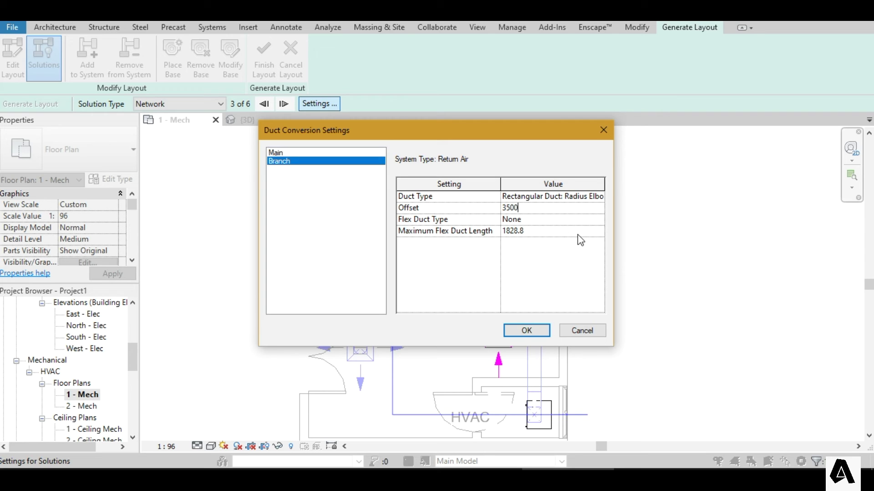
pyautogui.click(591, 221)
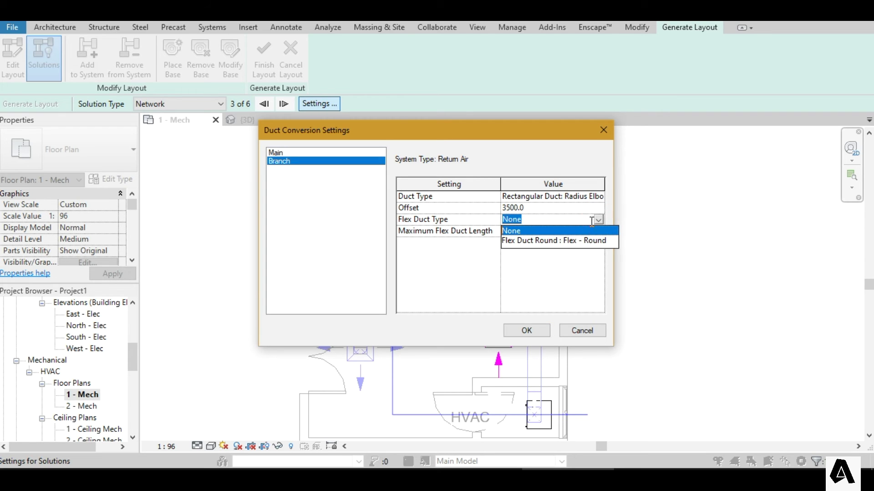
pyautogui.click(562, 241)
pyautogui.click(524, 330)
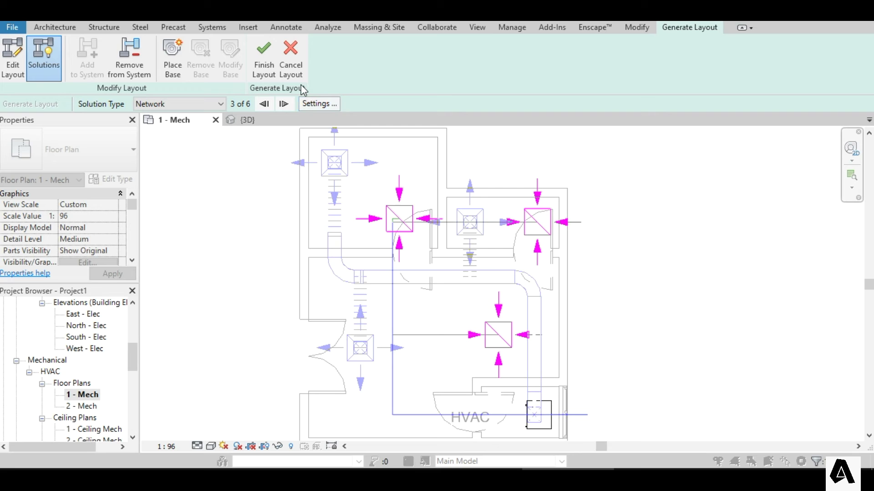
pyautogui.click(265, 65)
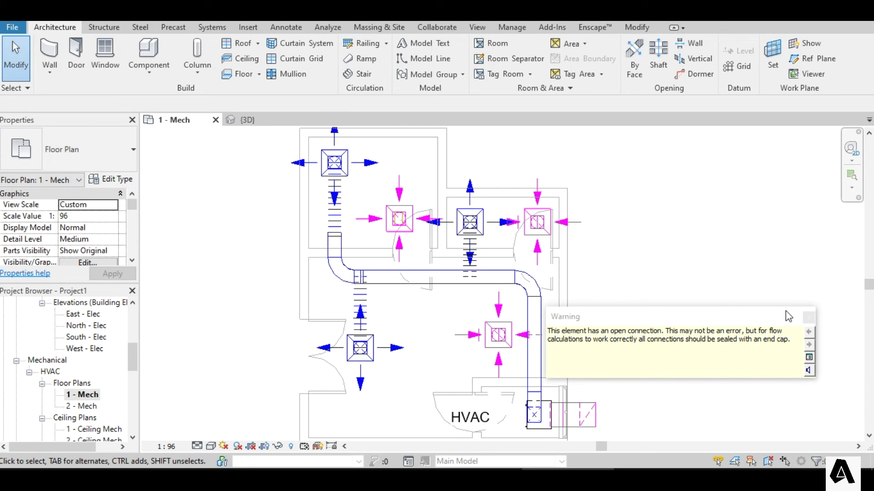
pyautogui.click(808, 318)
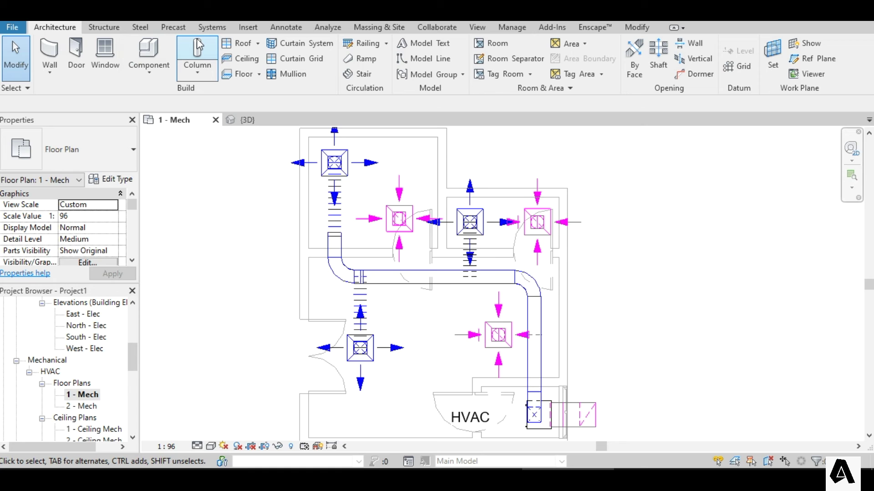
# Examine the new return air ducts from several sides in the 3D view, including their diffuser connections and the run to the air handling unit
pyautogui.click(247, 119)
pyautogui.scroll(2, 526, 233)
pyautogui.moveTo(570, 274); pyautogui.dragTo(581, 242, button='middle')
pyautogui.scroll(-2, 578, 239)
pyautogui.scroll(3, 473, 268)
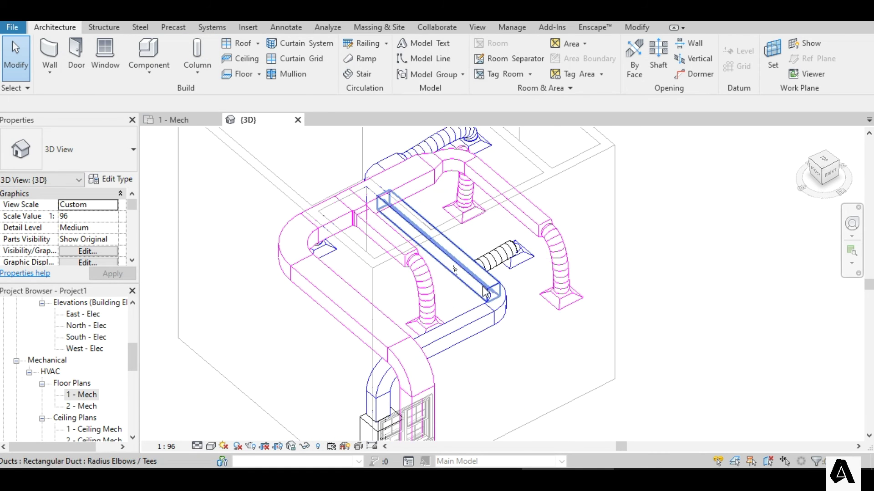
pyautogui.scroll(-2, 415, 227)
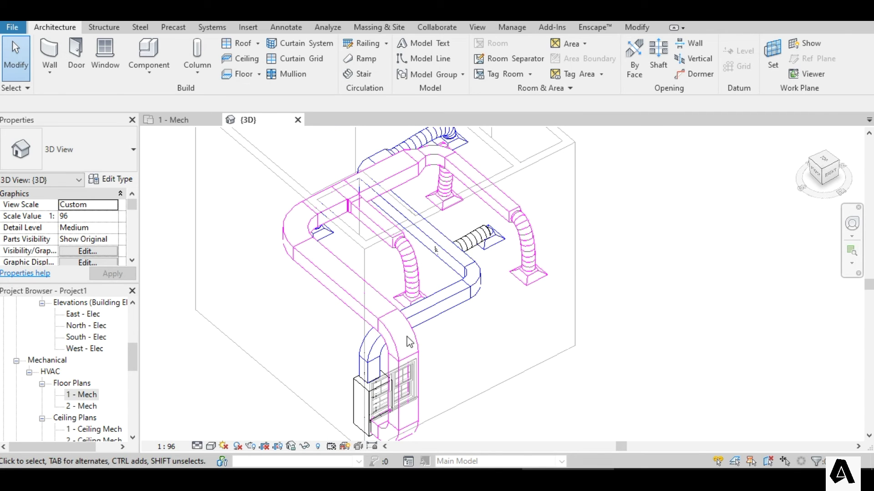
pyautogui.keyDown('shift'); pyautogui.moveTo(443, 321); pyautogui.dragTo(472, 265, button='middle'); pyautogui.keyUp('shift')
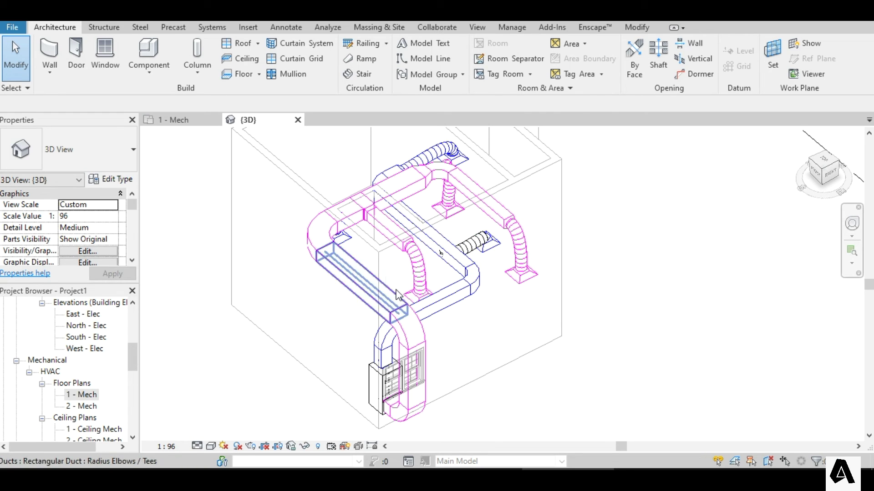
pyautogui.keyDown('shift'); pyautogui.moveTo(343, 282); pyautogui.dragTo(507, 302, button='middle'); pyautogui.keyUp('shift')
pyautogui.moveTo(430, 193); pyautogui.dragTo(441, 199, button='middle')
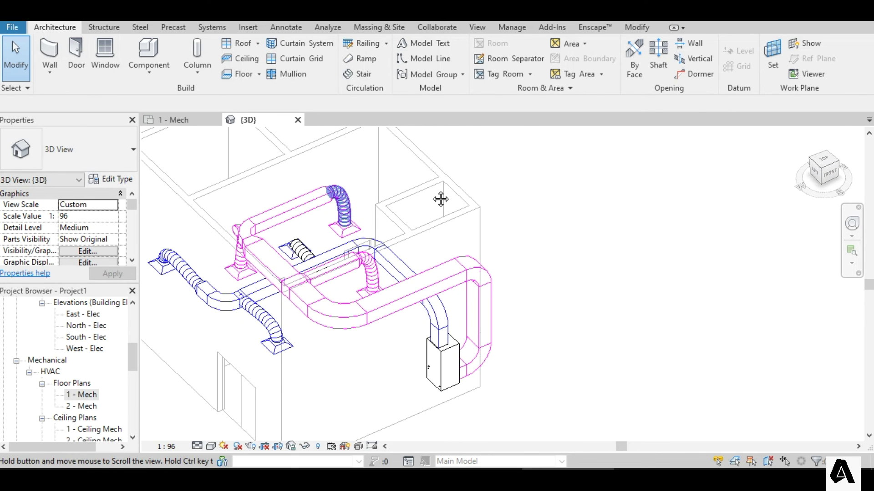
pyautogui.moveTo(345, 208); pyautogui.dragTo(449, 185, button='middle')
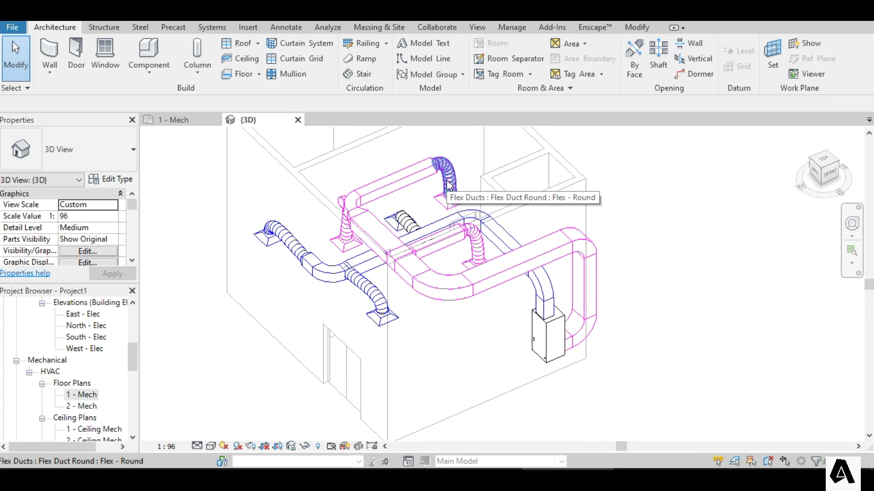
pyautogui.scroll(-3, 521, 224)
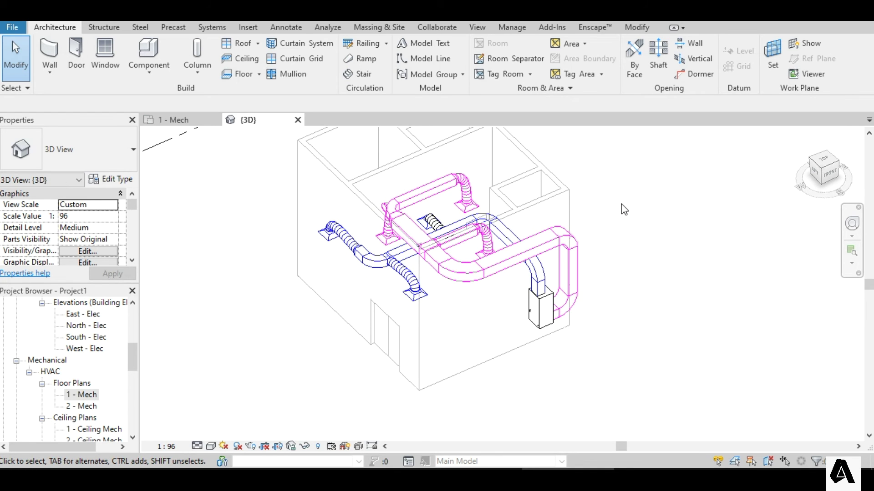
pyautogui.scroll(4, 503, 230)
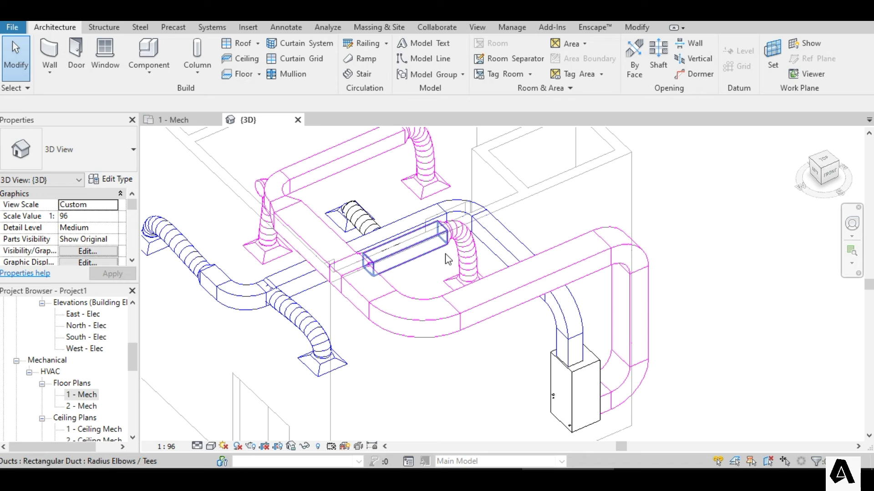
# Reshape the round flex duct at the return diffuser beside the rectangular elbow by moving its upper vertex in the 3D view
pyautogui.moveTo(330, 273); pyautogui.dragTo(391, 301, button='middle')
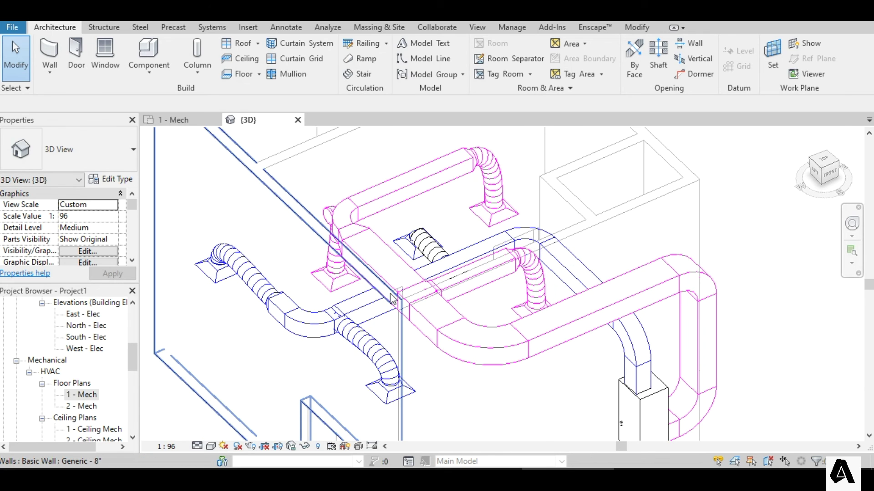
pyautogui.click(330, 218)
pyautogui.scroll(4, 330, 217)
pyautogui.moveTo(336, 217); pyautogui.dragTo(396, 296)
pyautogui.press('Escape')
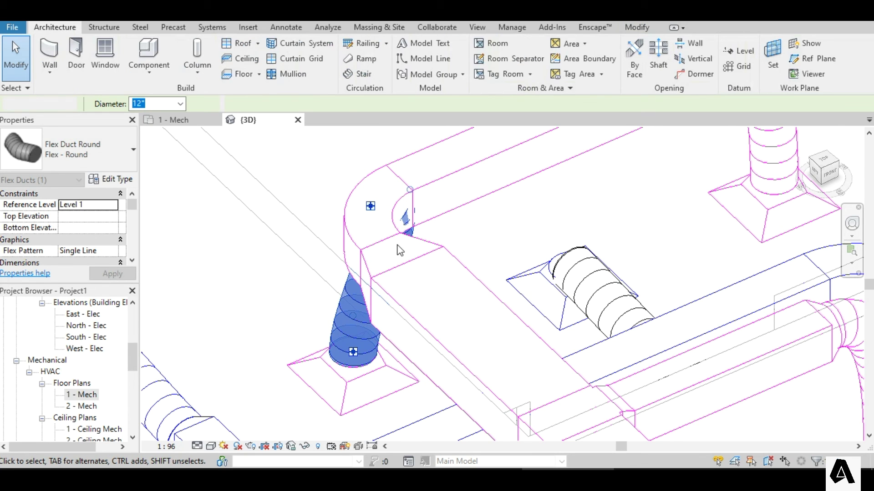
pyautogui.scroll(-5, 337, 234)
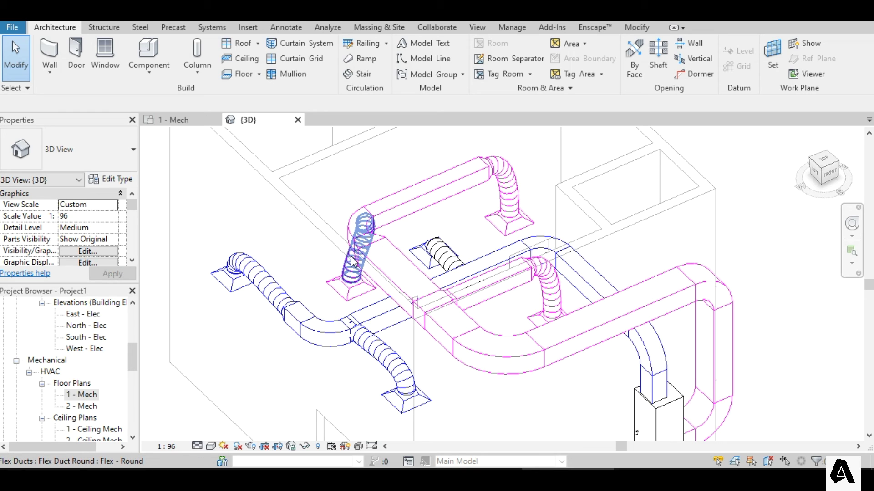
pyautogui.click(353, 263)
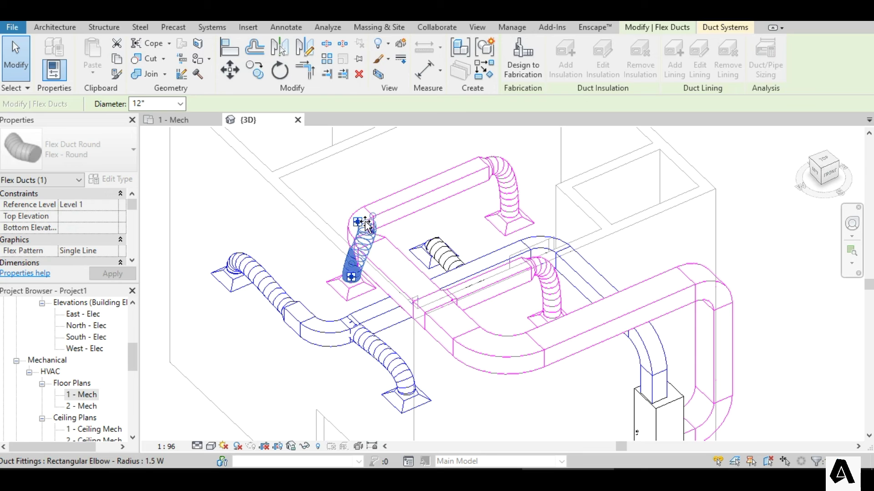
pyautogui.moveTo(365, 222); pyautogui.dragTo(370, 218)
pyautogui.click(370, 177)
pyautogui.scroll(-1, 370, 177)
pyautogui.moveTo(429, 216); pyautogui.dragTo(372, 212, button='middle')
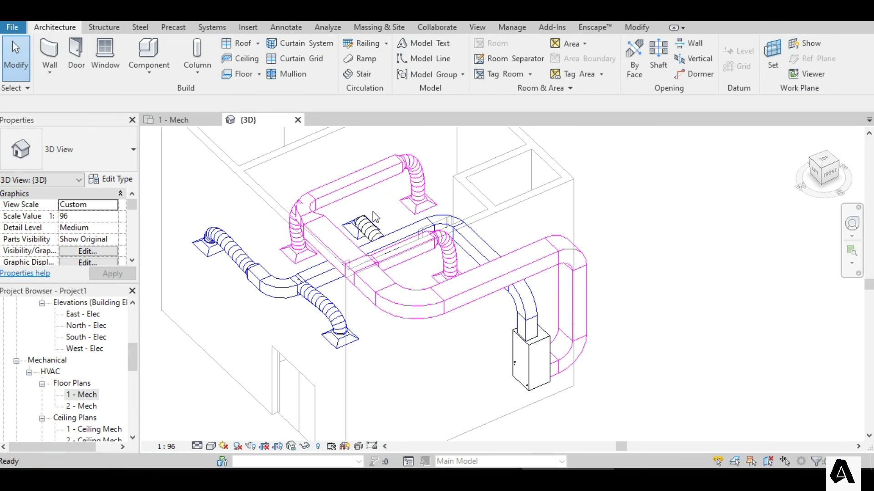
# Set the top elevation of the long return duct running toward the air handling unit to 3200 mm
pyautogui.scroll(-3, 362, 307)
pyautogui.scroll(4, 392, 295)
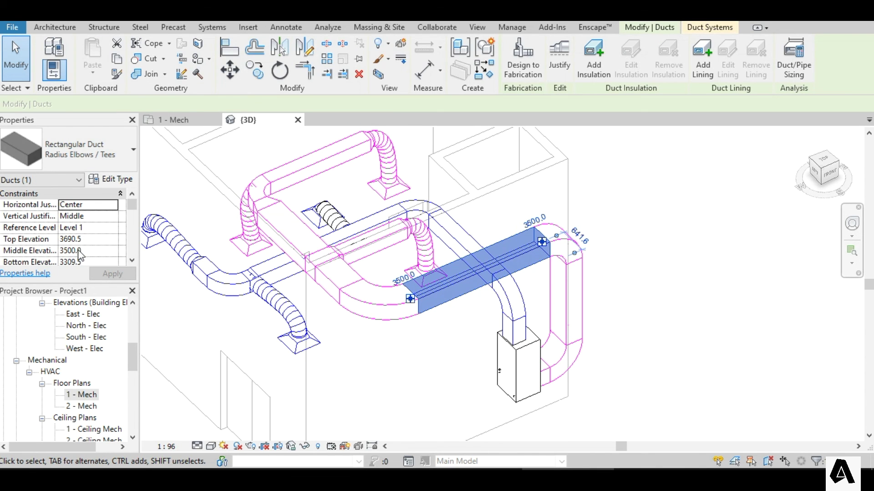
pyautogui.click(96, 240)
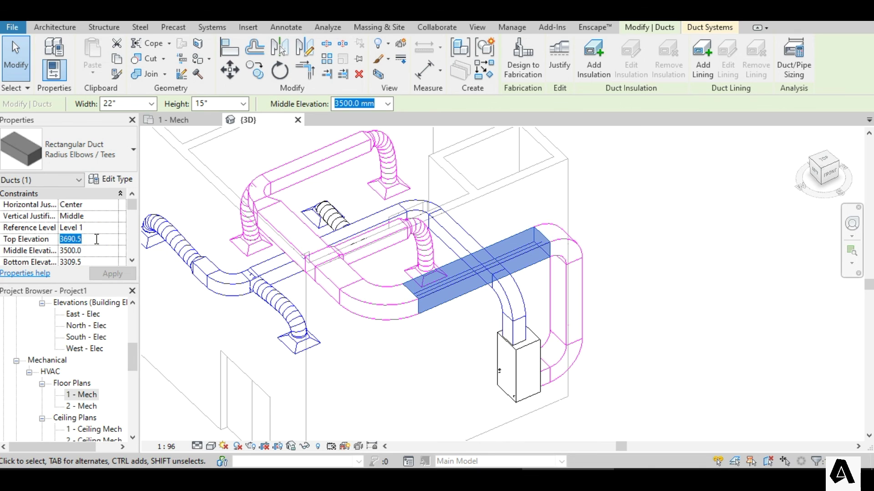
pyautogui.write('3200')
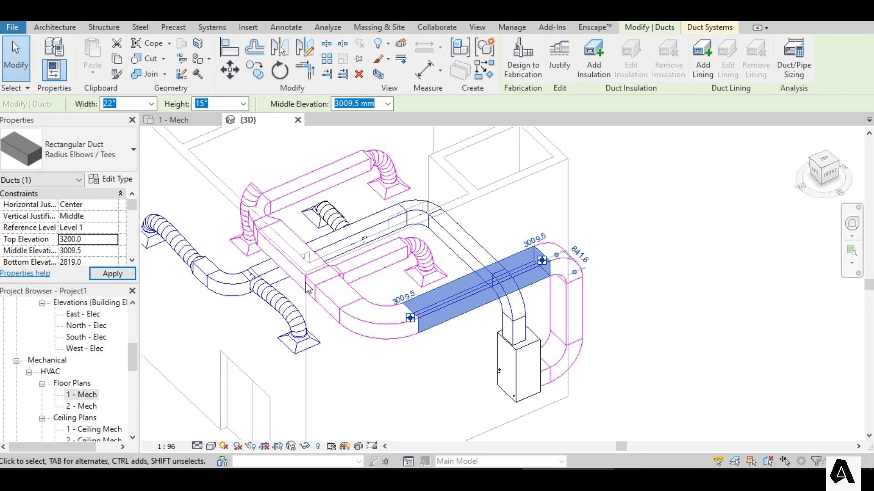
pyautogui.scroll(-2, 468, 230)
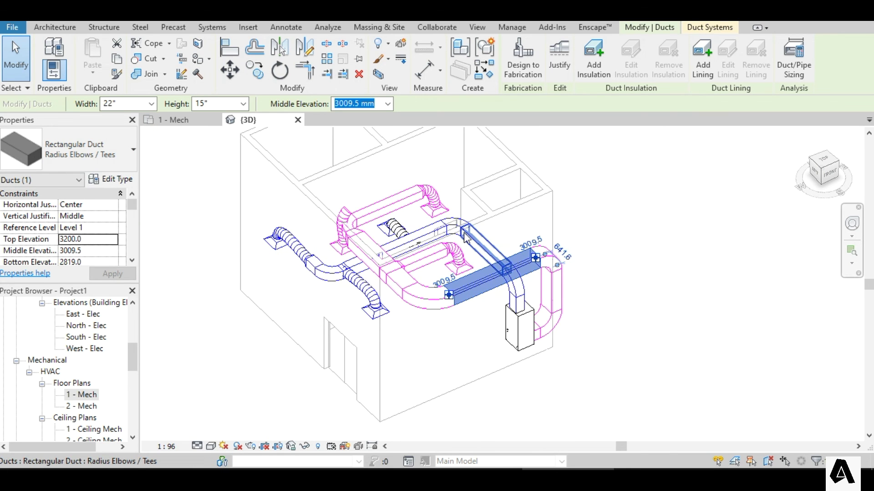
pyautogui.scroll(4, 383, 262)
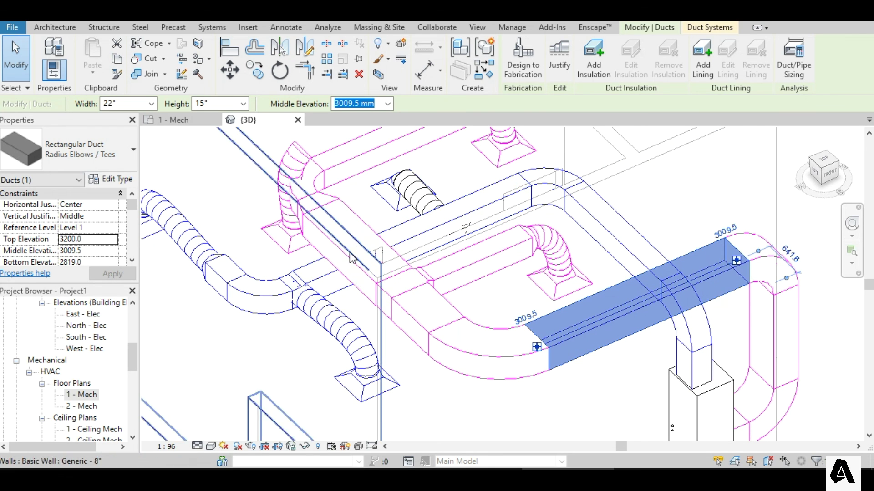
pyautogui.scroll(-4, 373, 304)
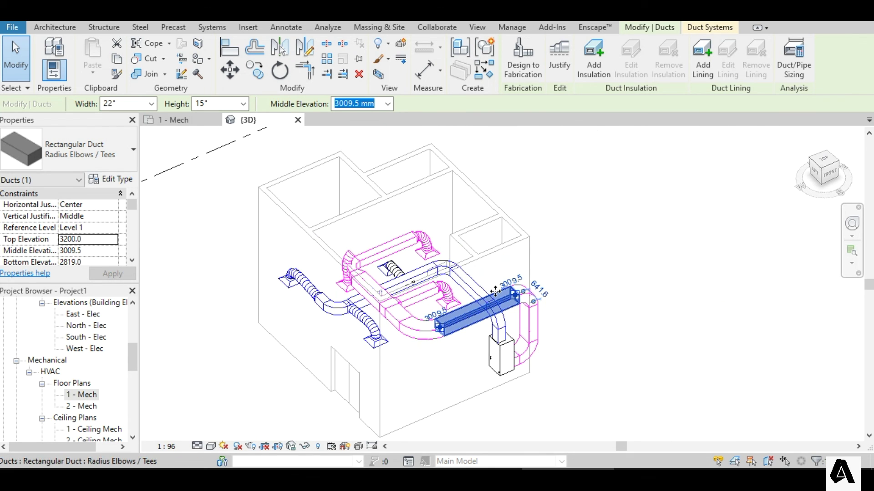
pyautogui.click(579, 292)
# Lower the upper vertex of the flex duct beside the return elbow so its path follows the lowered return duct
pyautogui.scroll(4, 539, 334)
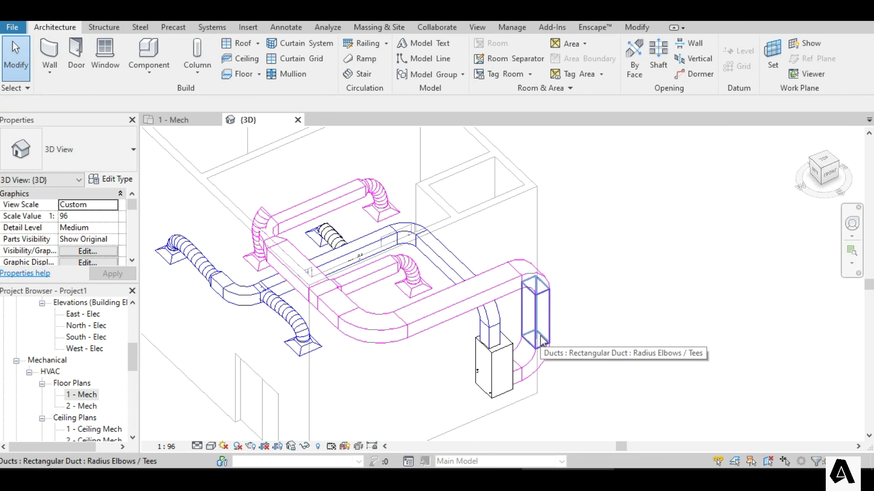
pyautogui.scroll(-4, 538, 364)
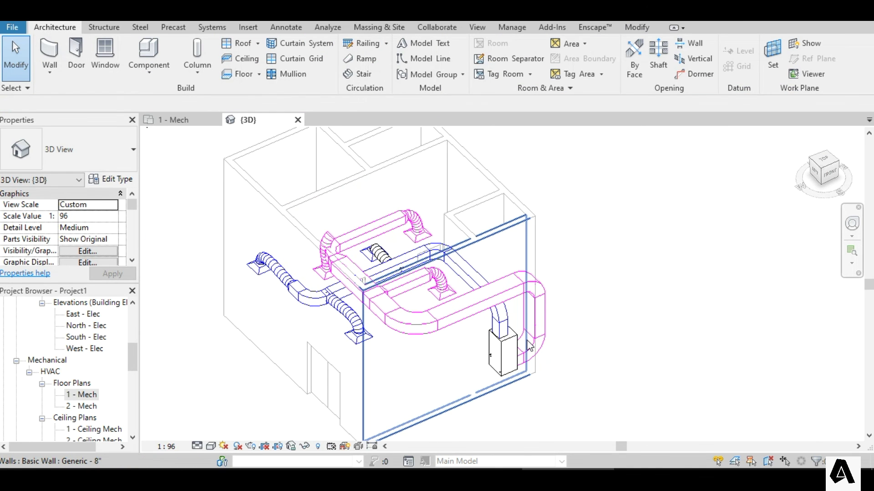
pyautogui.scroll(4, 318, 245)
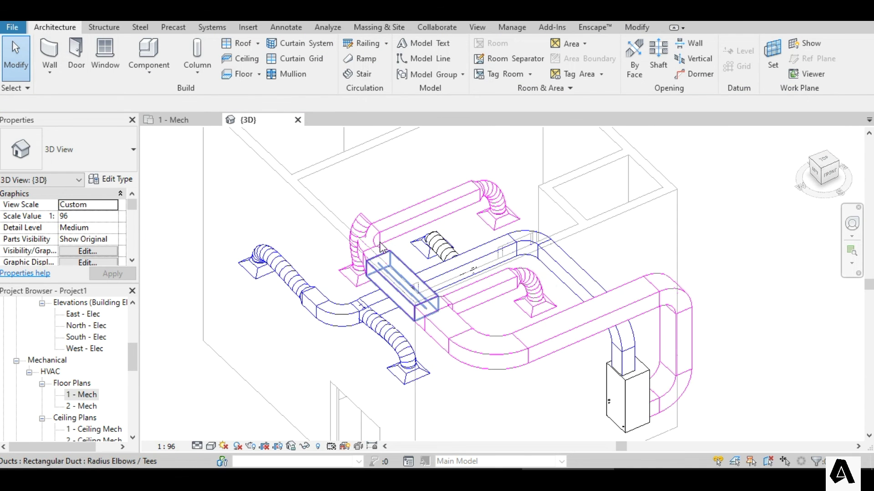
pyautogui.click(359, 223)
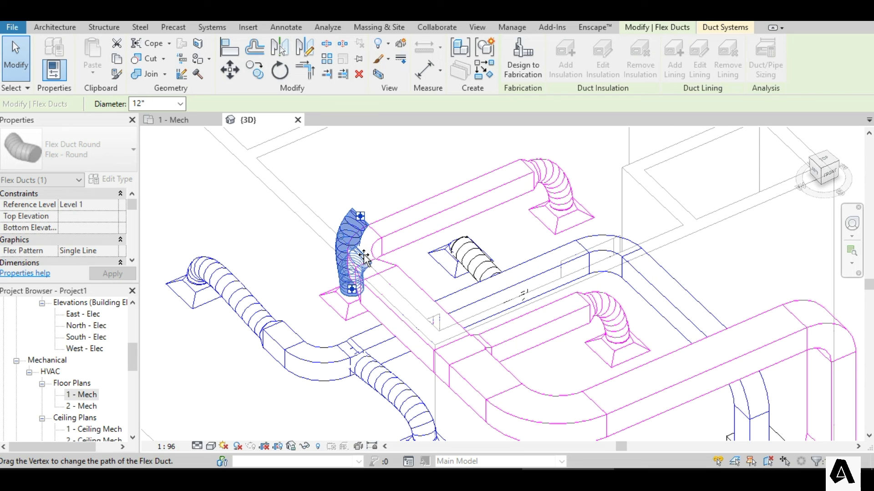
pyautogui.scroll(3, 364, 258)
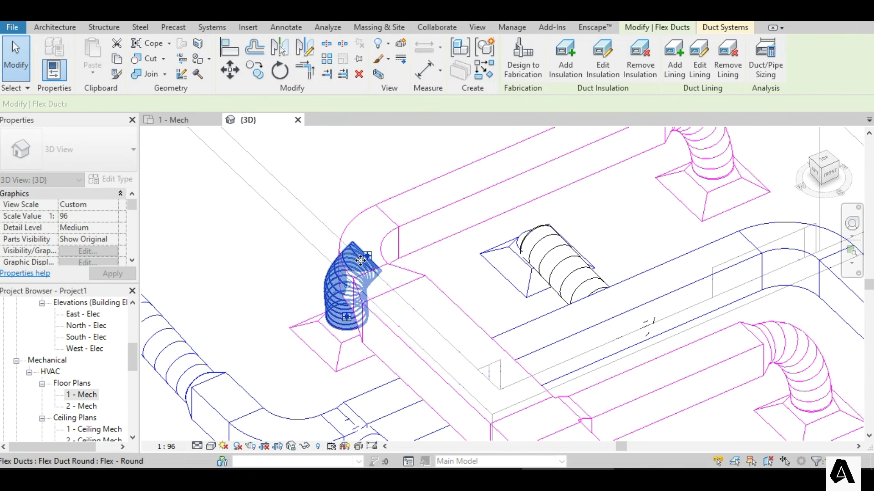
pyautogui.click(364, 258)
pyautogui.moveTo(373, 265); pyautogui.dragTo(379, 268)
pyautogui.click(360, 165)
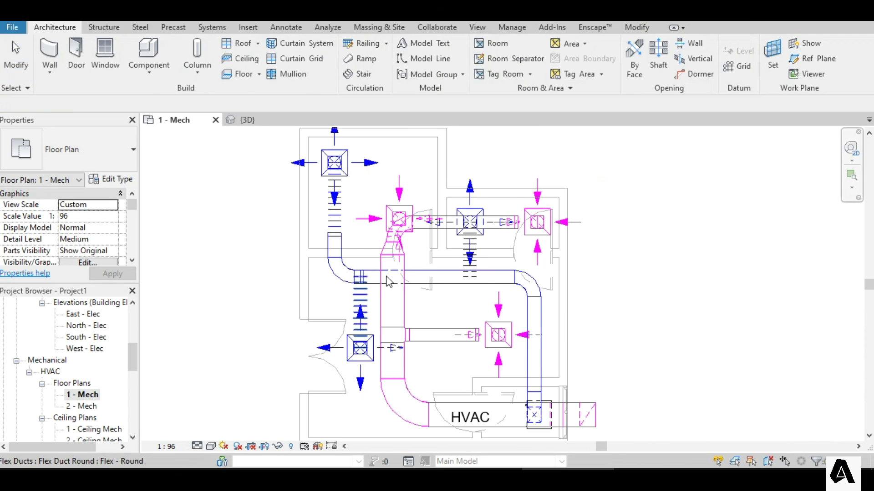
# In the 1 - Mech floor plan, move the return diffuser at the branch elbow farther from the duct, and check its flex duct in 3D
pyautogui.scroll(2, 444, 201)
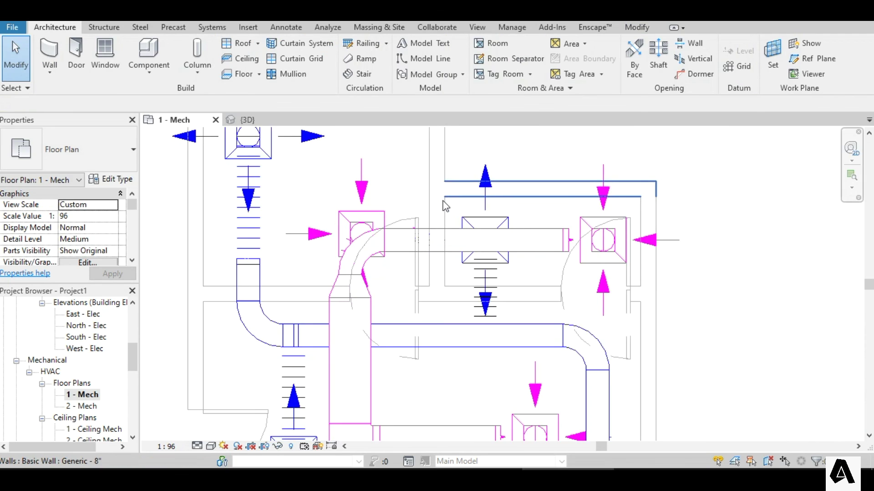
pyautogui.scroll(2, 359, 221)
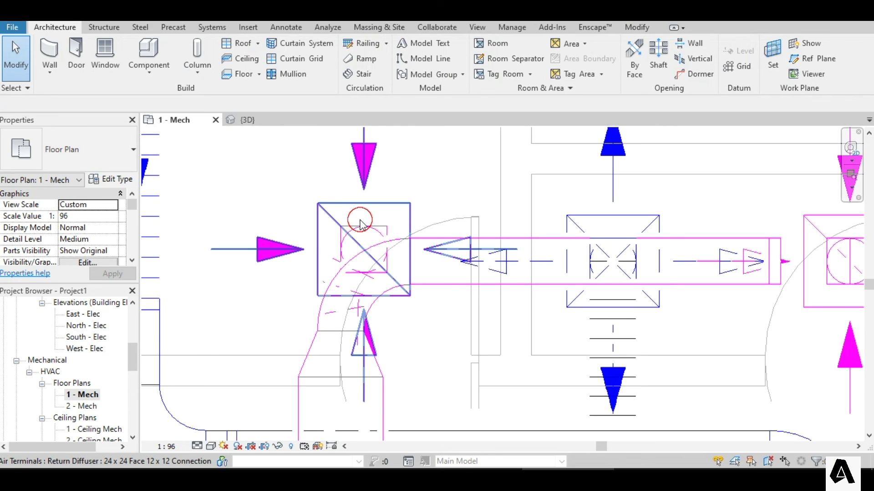
pyautogui.click(360, 221)
pyautogui.scroll(-2, 366, 237)
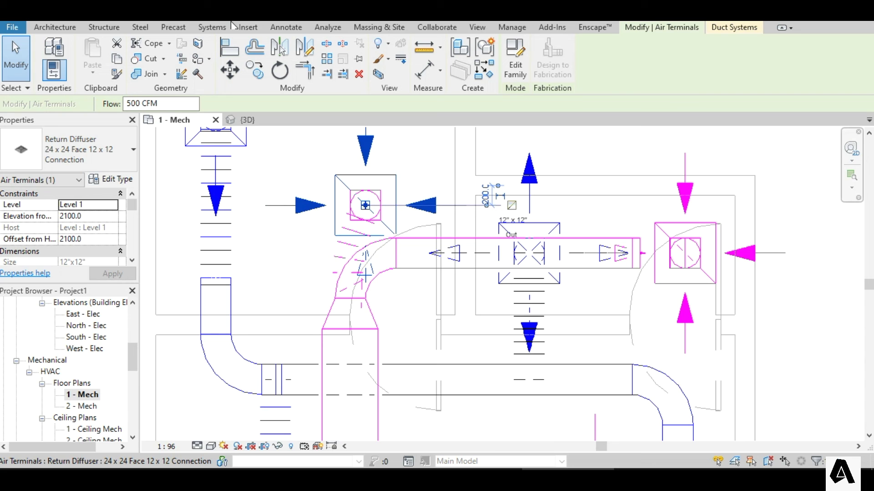
pyautogui.click(248, 120)
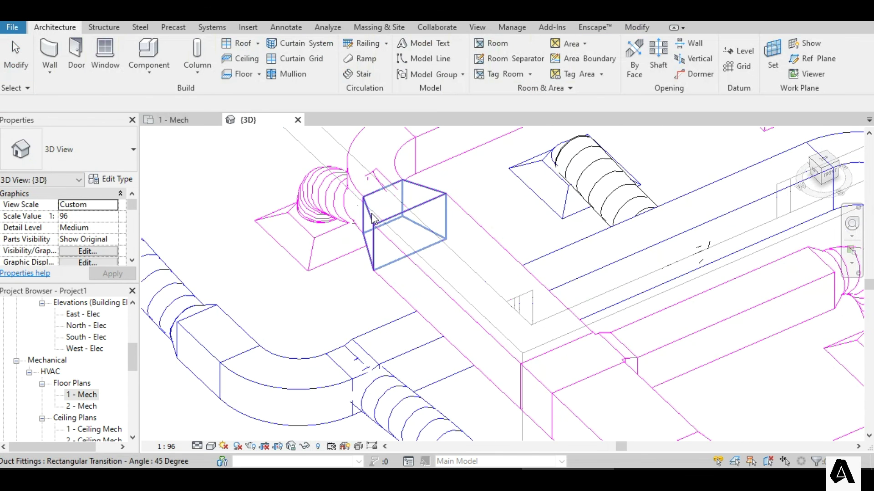
pyautogui.scroll(-3, 373, 218)
pyautogui.scroll(3, 295, 222)
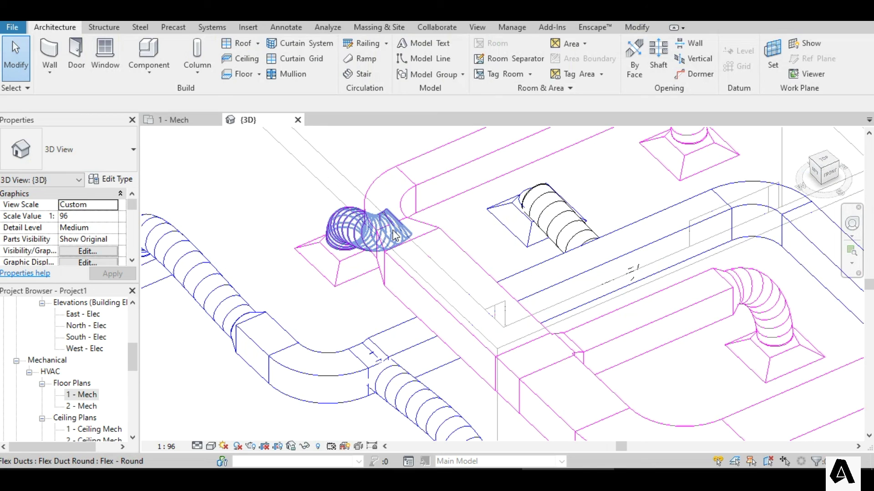
pyautogui.scroll(-4, 394, 236)
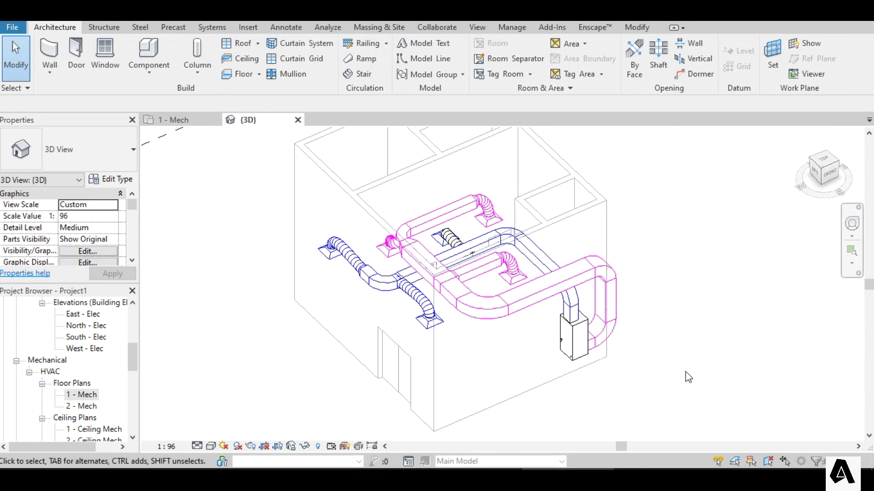
pyautogui.scroll(1, 355, 262)
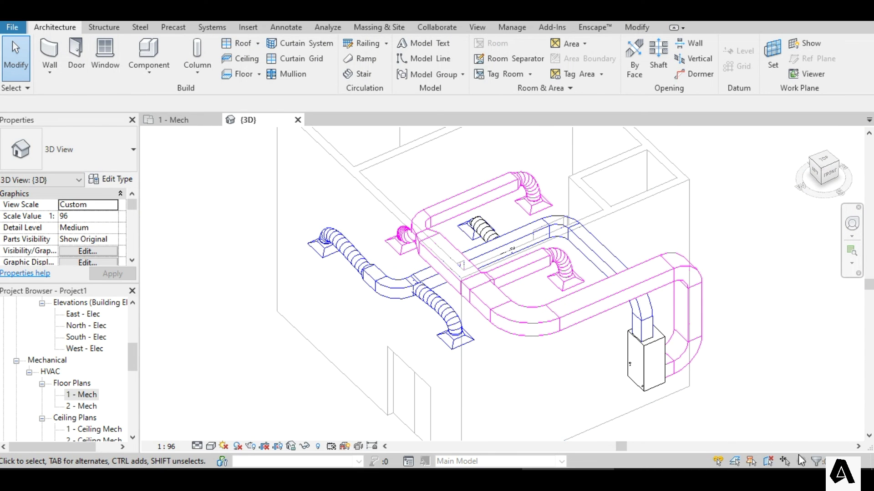